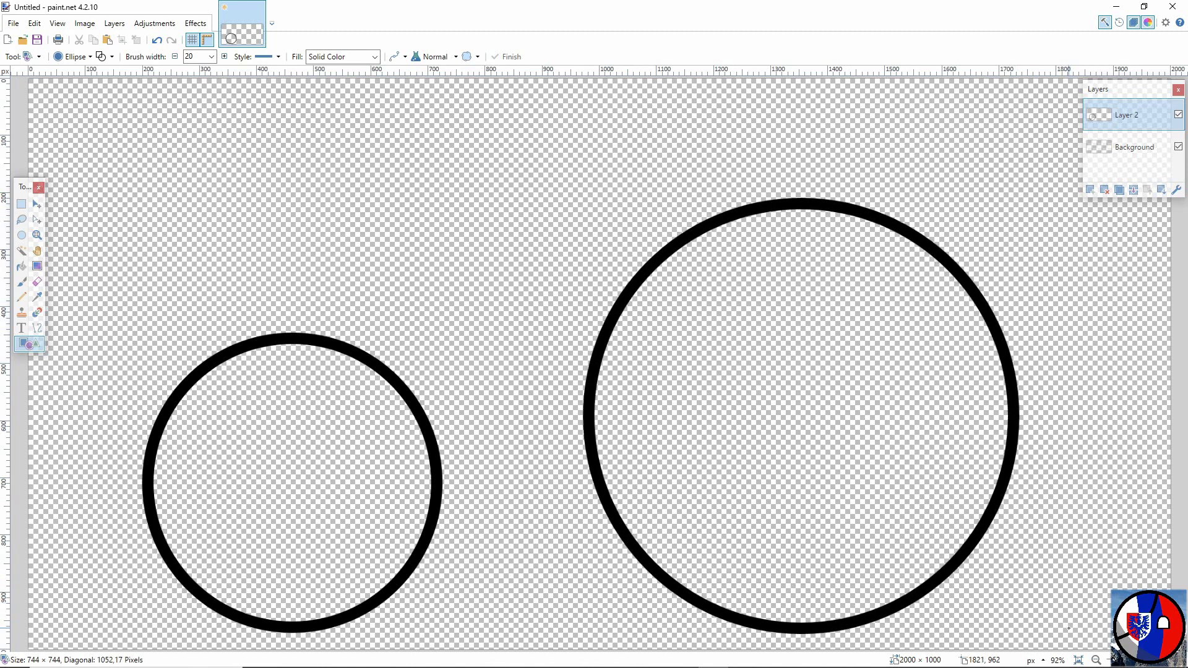
Move the large black circle outline slightly right and paste a copy of both circles onto the Background layer.
{"action": "left_click_drag", "start_coordinate": [940, 491], "coordinate": [981, 488]}
{"action": "left_click", "coordinate": [1111, 146]}
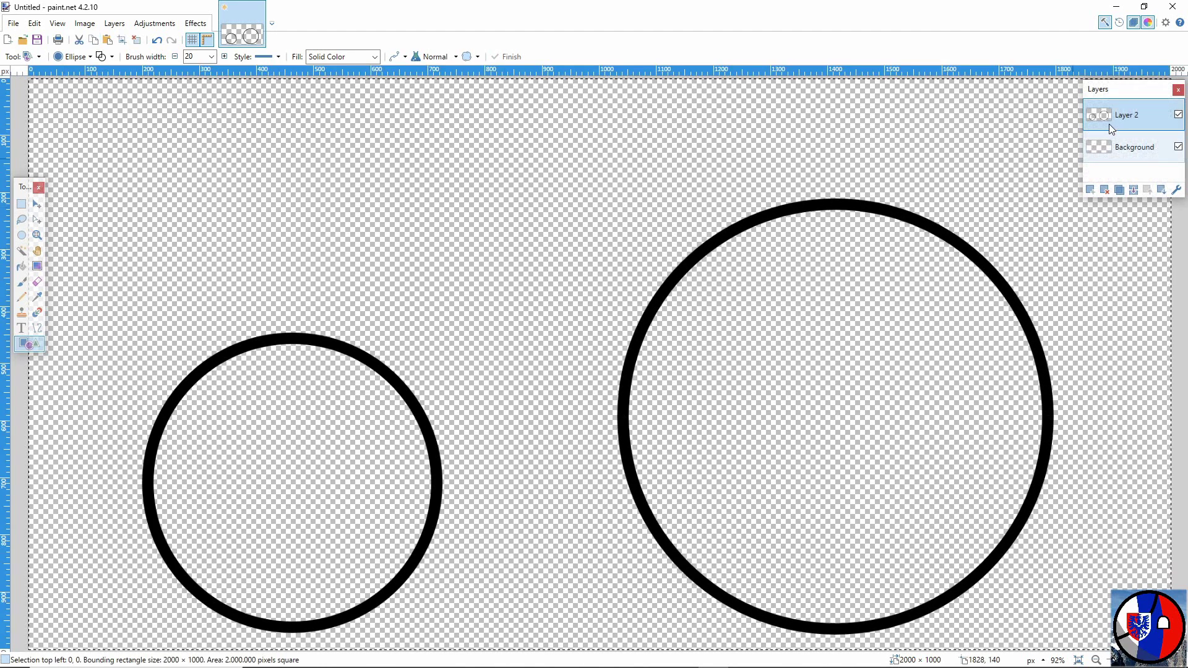
{"action": "key", "text": "ctrl+v"}
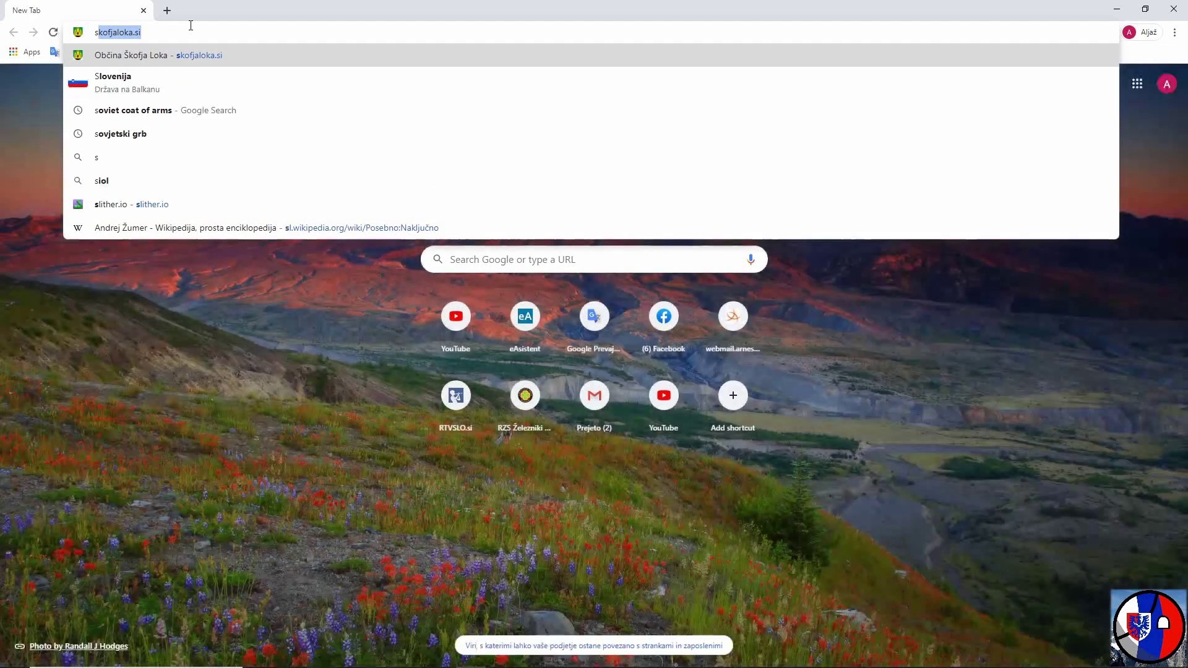
Switch to Chrome, search Google Images for Slovenia and copy the Slovenian flag image.
{"action": "key", "text": "Return"}
{"action": "left_click", "coordinate": [165, 122]}
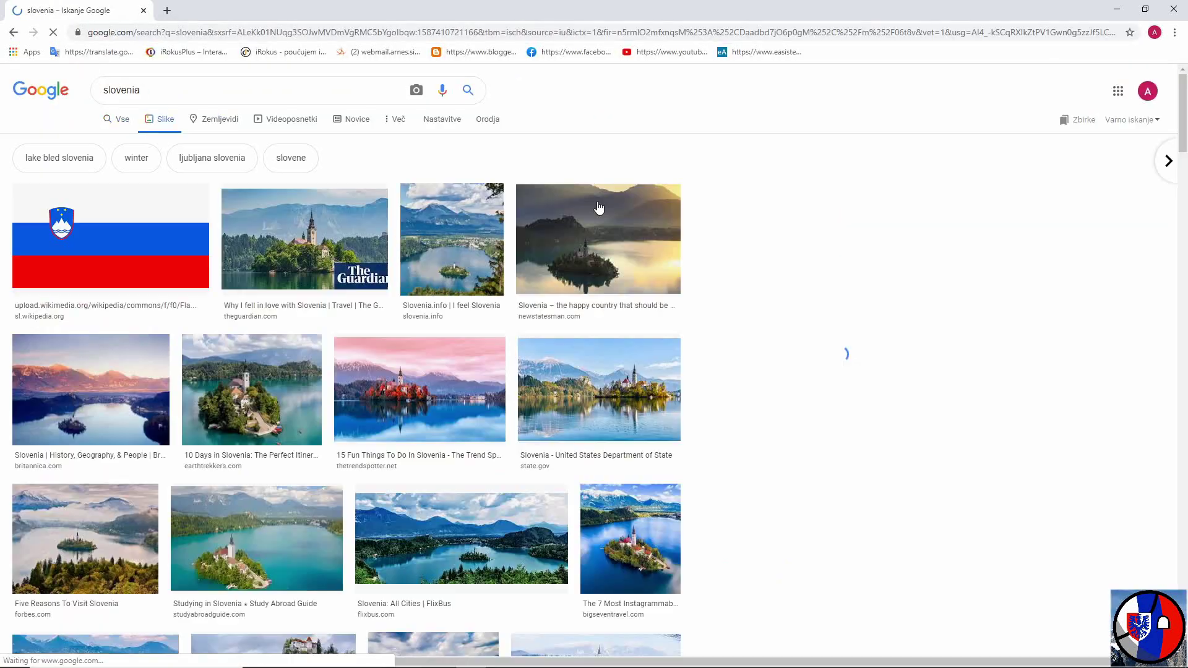
{"action": "left_click", "coordinate": [111, 238]}
{"action": "right_click", "coordinate": [872, 174]}
{"action": "left_click", "coordinate": [901, 302]}
Switch to paint.net, paste the flag into a new 1200 × 600 px image, sample its blue and return to the circle drawing.
{"action": "key", "text": "alt+Tab"}
{"action": "key", "text": "ctrl+n"}
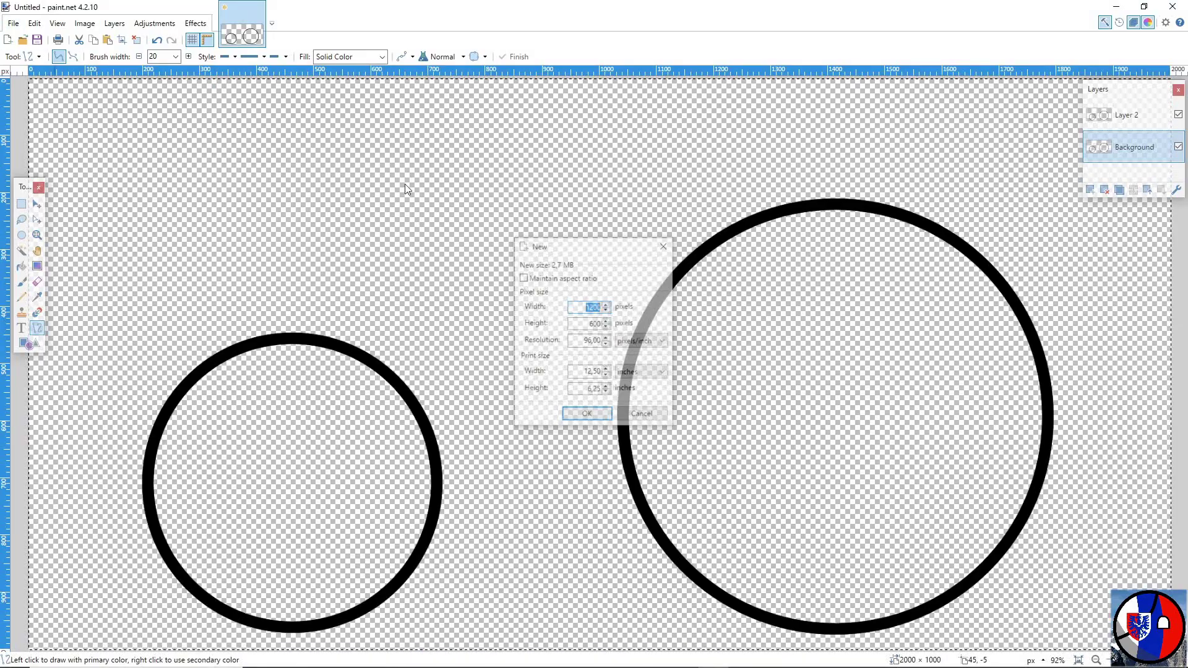
{"action": "key", "text": "Return"}
{"action": "key", "text": "ctrl+v"}
{"action": "key", "text": "k"}
{"action": "key", "text": "ctrl+Tab"}
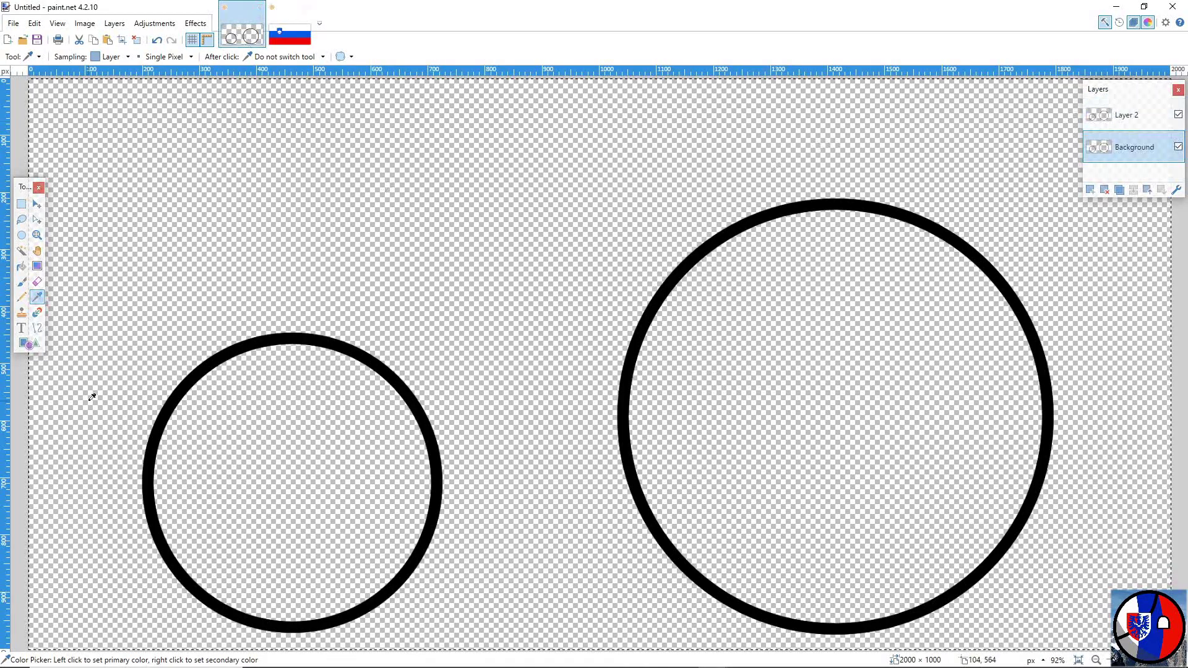
Draw a 20 px blue line across the upper part of the small circle, bent slightly downward.
{"action": "left_click_drag", "start_coordinate": [151, 433], "coordinate": [431, 433]}
{"action": "left_click_drag", "start_coordinate": [241, 433], "coordinate": [242, 450]}
{"action": "left_click_drag", "start_coordinate": [335, 436], "coordinate": [334, 448]}
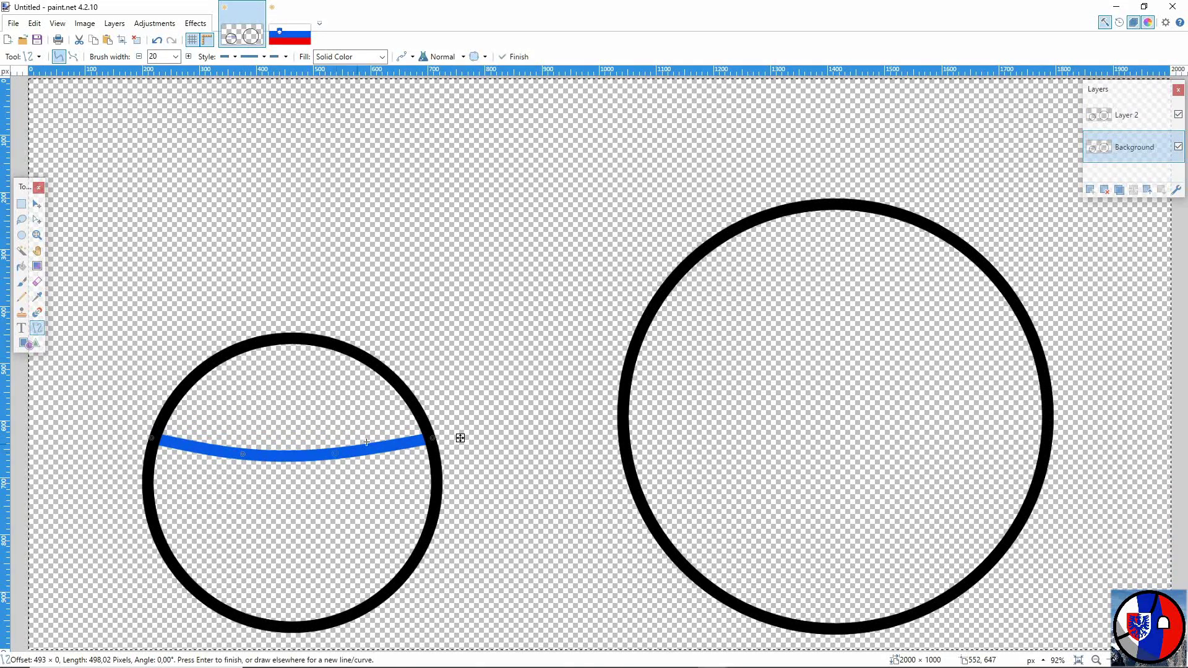
{"action": "left_click_drag", "start_coordinate": [460, 434], "coordinate": [459, 430]}
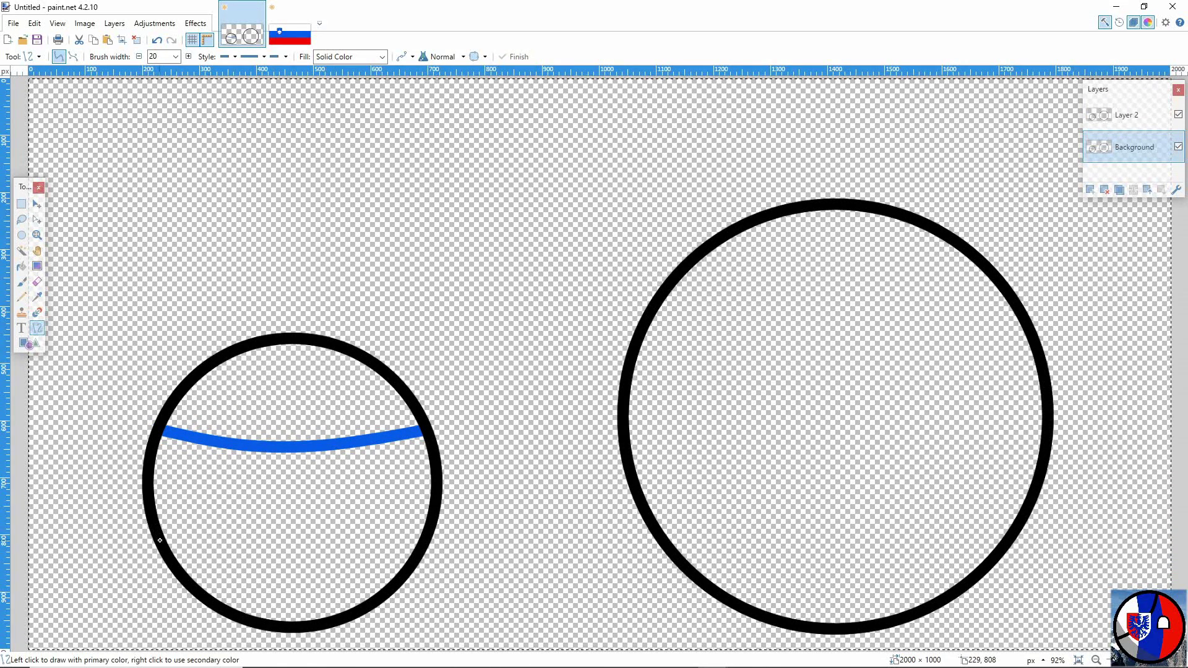
Draw a matching blue curve across the lower part of the small circle and fill the band between the curves.
{"action": "left_click_drag", "start_coordinate": [159, 540], "coordinate": [427, 537]}
{"action": "left_click_drag", "start_coordinate": [248, 539], "coordinate": [247, 550]}
{"action": "left_click_drag", "start_coordinate": [334, 539], "coordinate": [334, 550]}
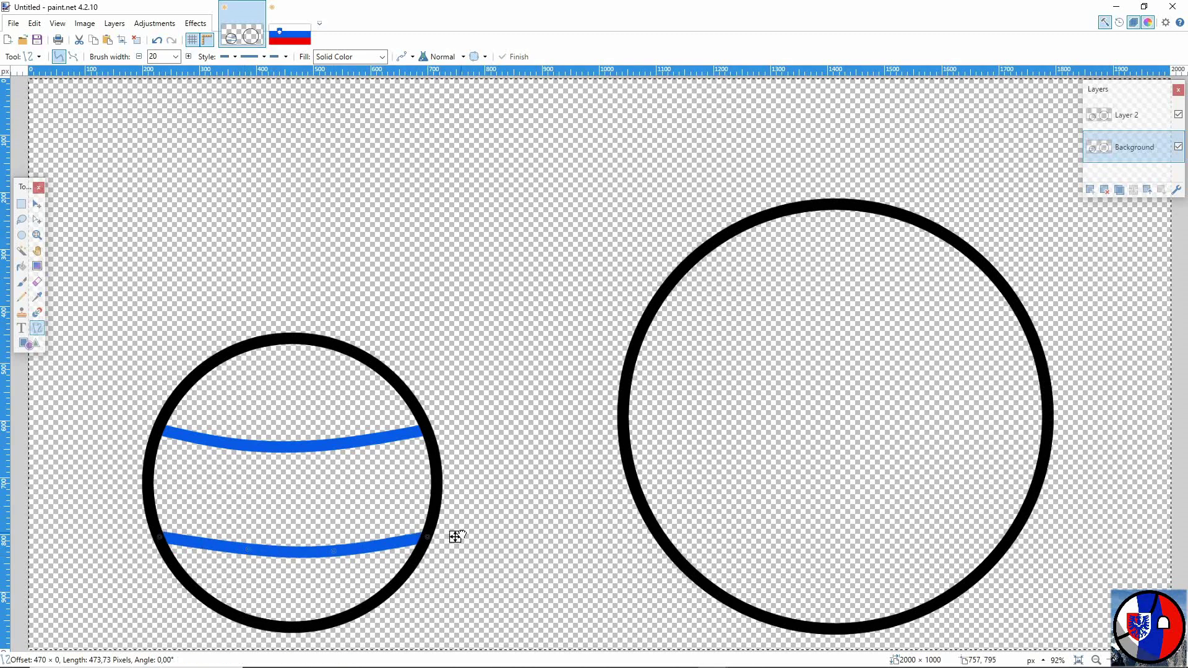
{"action": "left_click_drag", "start_coordinate": [458, 536], "coordinate": [458, 533]}
{"action": "left_click", "coordinate": [342, 481]}
{"action": "left_click", "coordinate": [240, 458]}
{"action": "left_click", "coordinate": [290, 34]}
{"action": "left_click", "coordinate": [36, 297]}
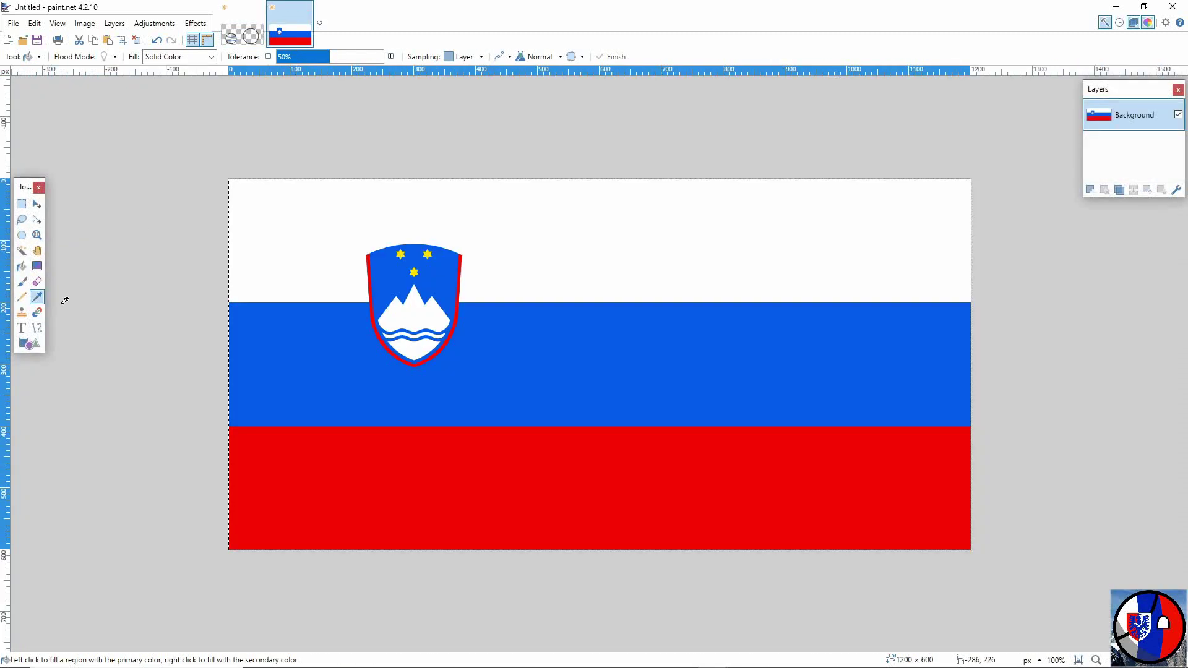
{"action": "left_click", "coordinate": [372, 236]}
{"action": "left_click", "coordinate": [241, 35]}
{"action": "left_click", "coordinate": [174, 41]}
{"action": "left_click", "coordinate": [160, 40]}
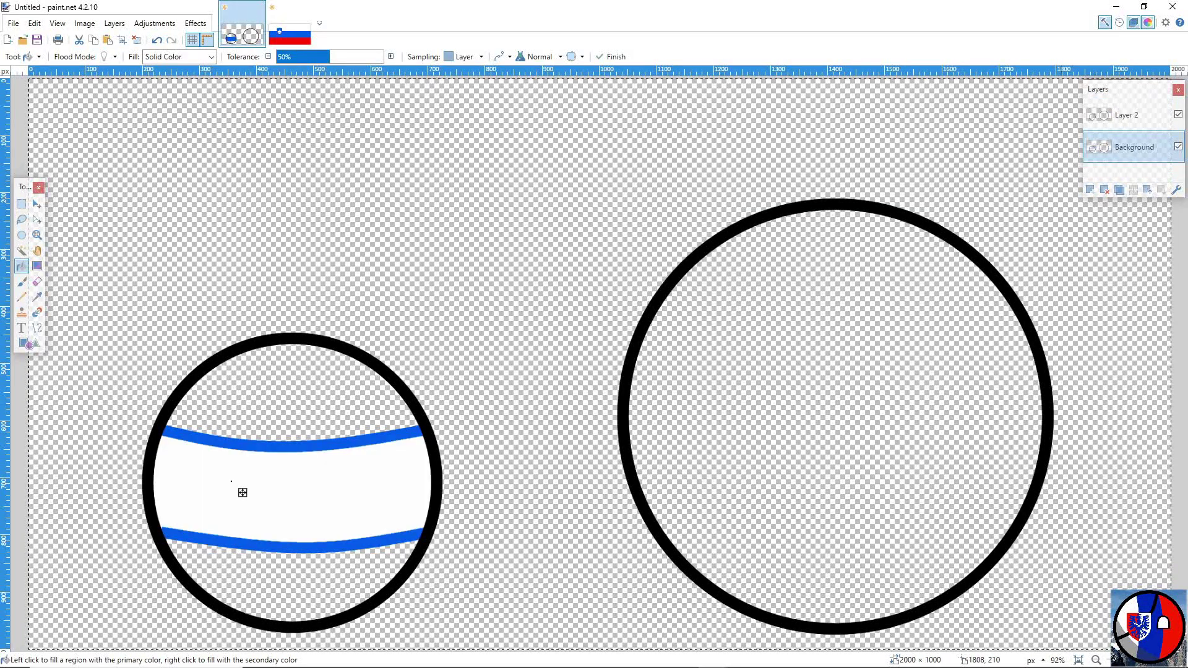
Fill the small circle's middle band with blue and the area above it with white.
{"action": "key", "text": "F8"}
{"action": "left_click", "coordinate": [242, 492]}
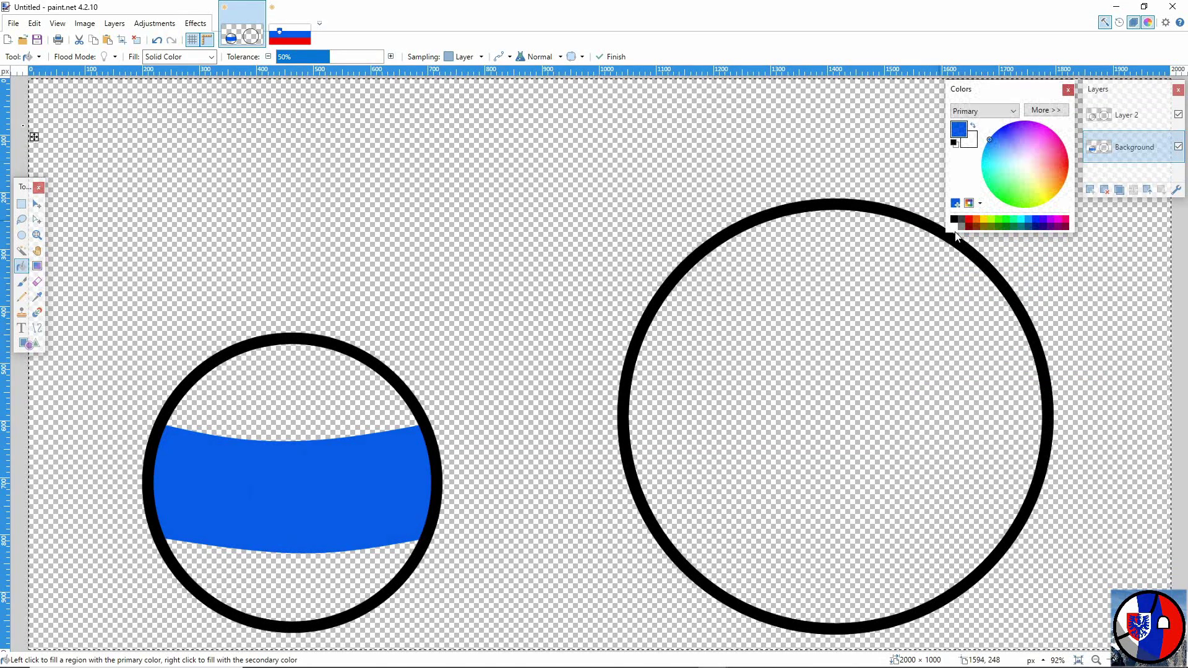
{"action": "left_click", "coordinate": [955, 226]}
{"action": "left_click", "coordinate": [313, 404]}
Sample the flag's red stripe and fill the bottom section of the small circle with it.
{"action": "left_click", "coordinate": [36, 296]}
{"action": "left_click", "coordinate": [290, 34]}
{"action": "left_click", "coordinate": [372, 483]}
{"action": "left_click", "coordinate": [241, 35]}
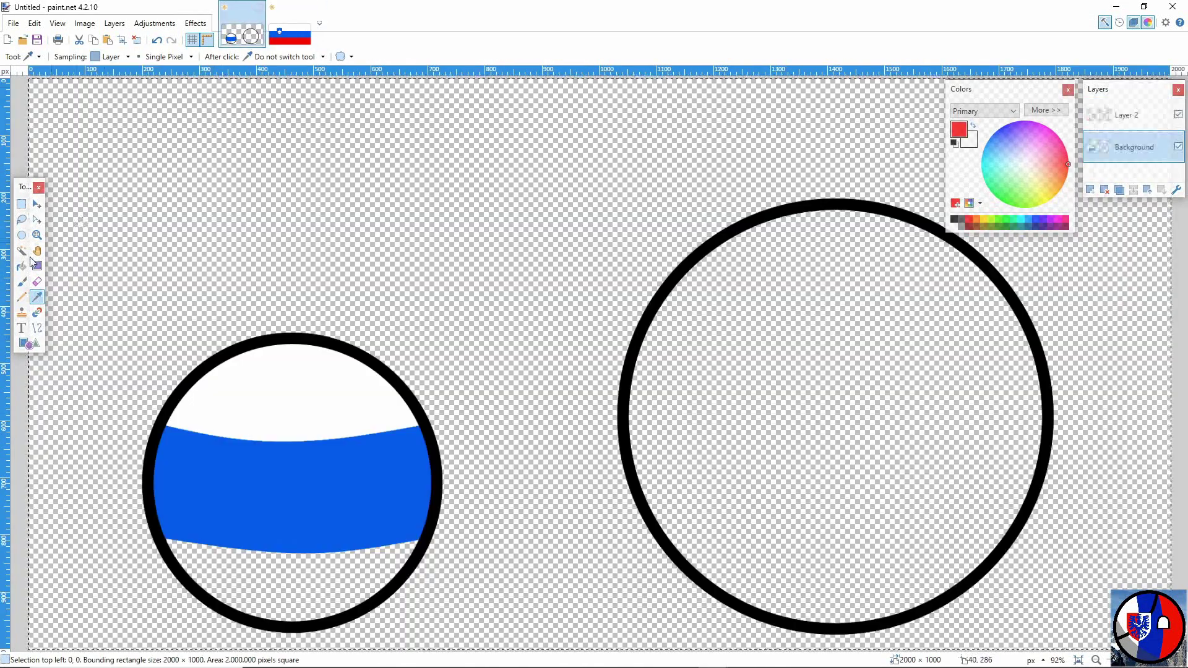
{"action": "key", "text": "f"}
{"action": "left_click", "coordinate": [248, 576]}
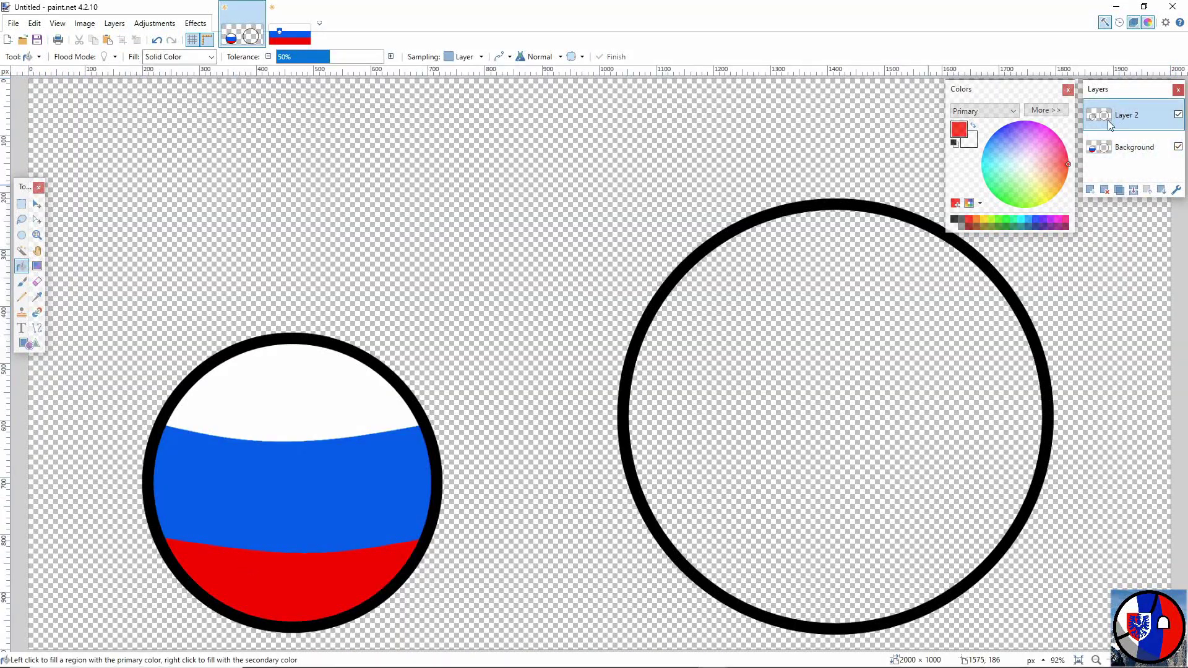
Select the stripes around the coat of arms in the flag image with the Magic Wand and delete them.
{"action": "key", "text": "ctrl+Tab"}
{"action": "left_click", "coordinate": [22, 250]}
{"action": "left_click", "coordinate": [334, 239]}
{"action": "left_click", "coordinate": [318, 406], "text": "ctrl"}
{"action": "key", "text": "Delete"}
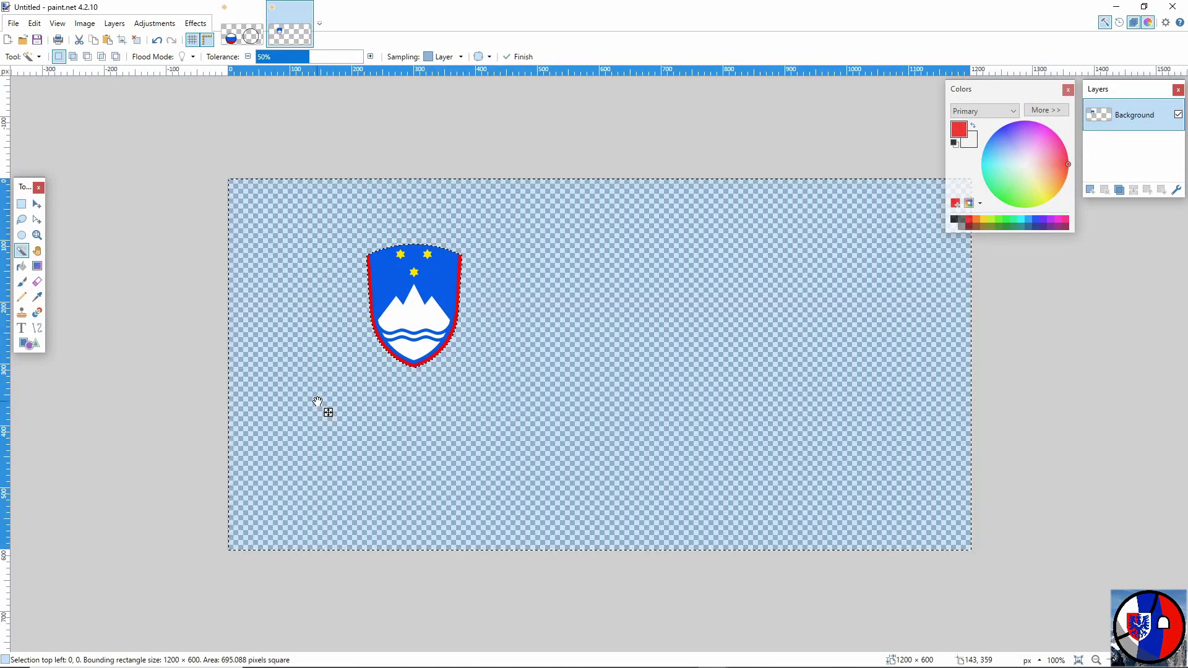
Cut the coat of arms out of the flag image with a rectangular selection and return to the circle drawing.
{"action": "key", "text": "ctrl+d"}
{"action": "key", "text": "s"}
{"action": "left_click_drag", "start_coordinate": [353, 232], "coordinate": [473, 370]}
{"action": "left_click", "coordinate": [79, 40]}
{"action": "left_click", "coordinate": [241, 36]}
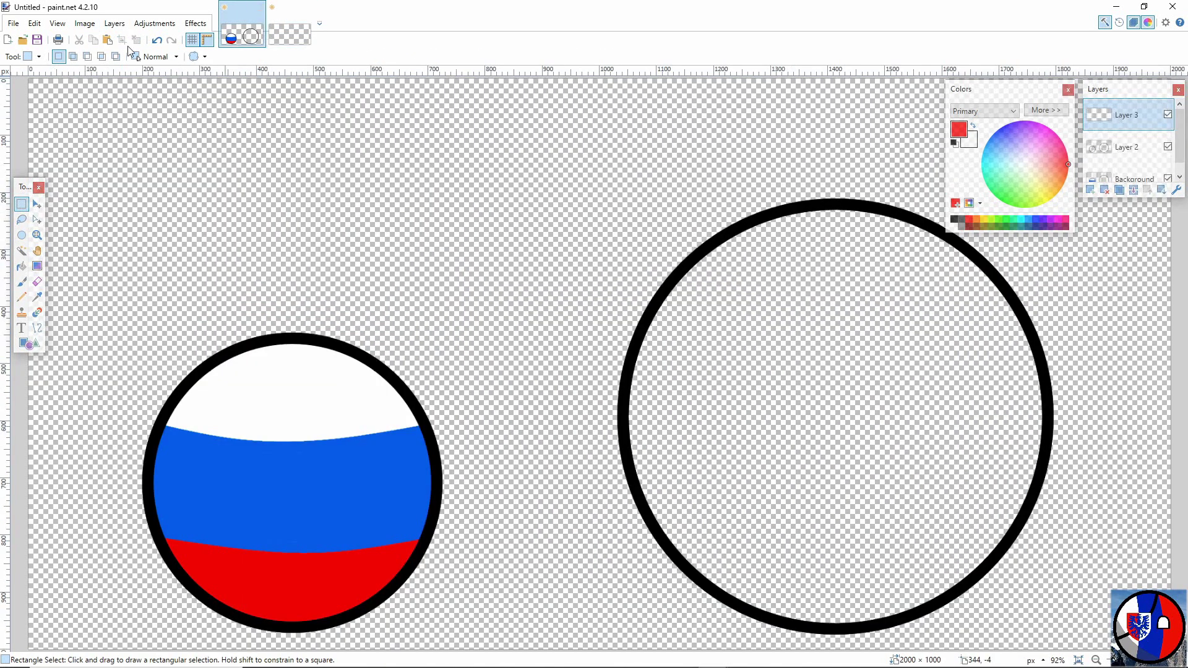
Paste the coat of arms as a new layer and place it near the centre of the small flag ball.
{"action": "key", "text": "ctrl+shift+v"}
{"action": "left_click_drag", "start_coordinate": [199, 195], "coordinate": [380, 527]}
{"action": "left_click_drag", "start_coordinate": [321, 458], "coordinate": [329, 433]}
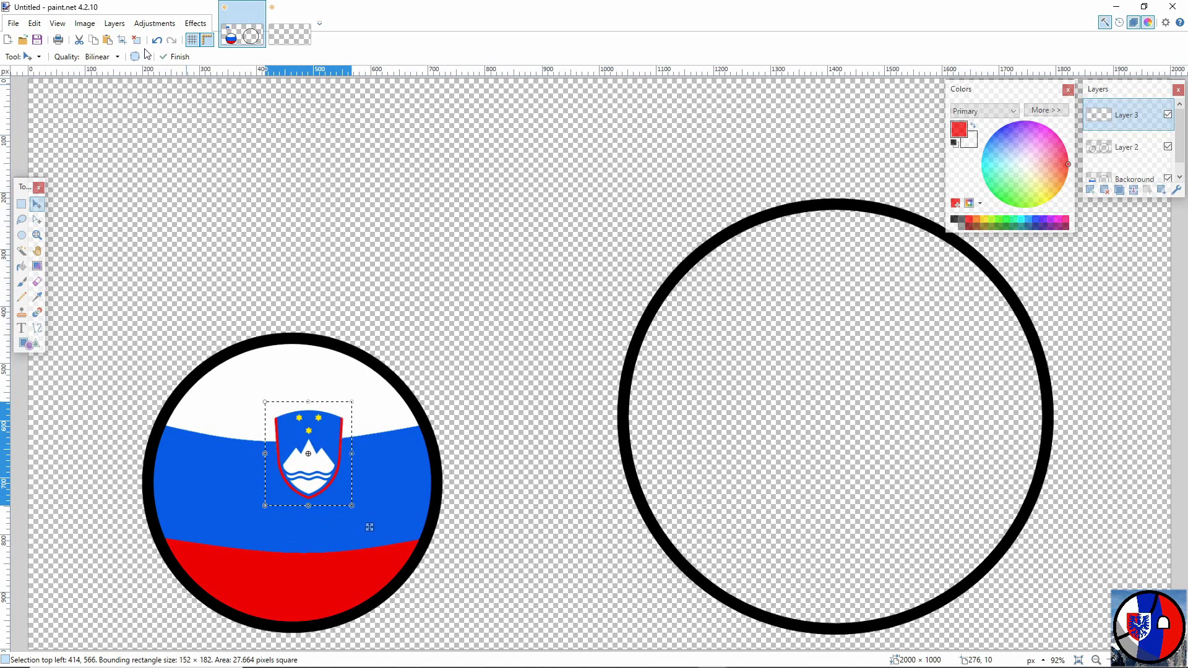
{"action": "key", "text": "ctrl+d"}
Draw a 20 px black curve on a new layer beneath the coat of arms, from the ball's top to its lower-right edge.
{"action": "key", "text": "ctrl+shift+n"}
{"action": "key", "text": "o"}
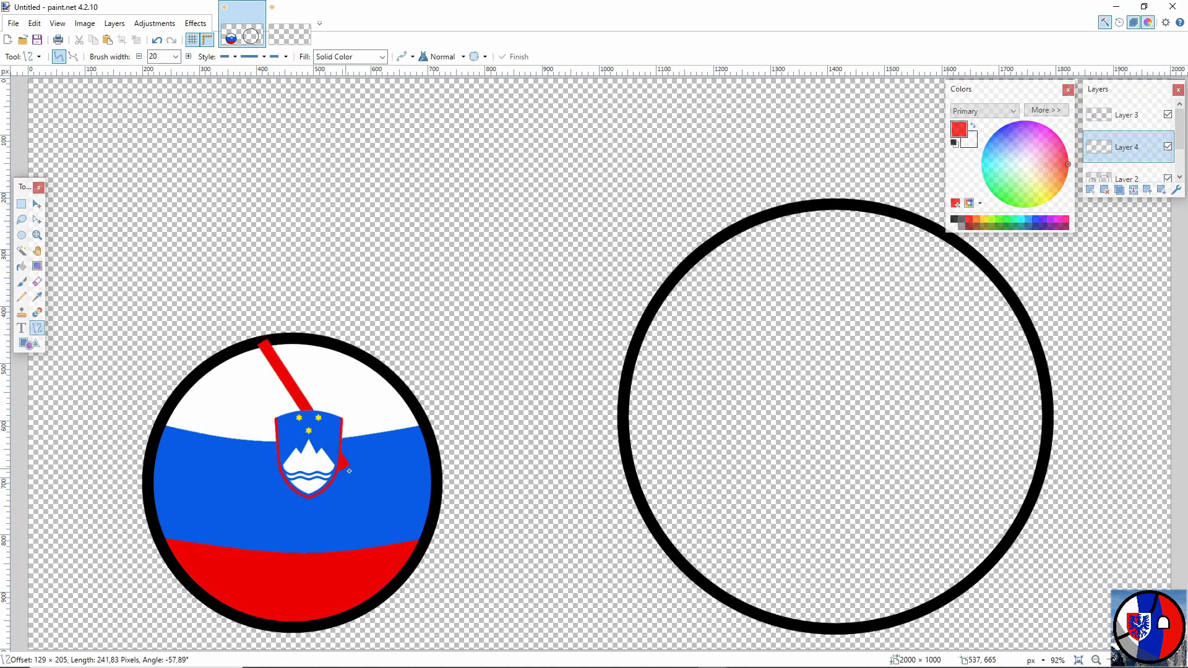
{"action": "left_click_drag", "start_coordinate": [350, 472], "coordinate": [424, 543]}
{"action": "key", "text": "d"}
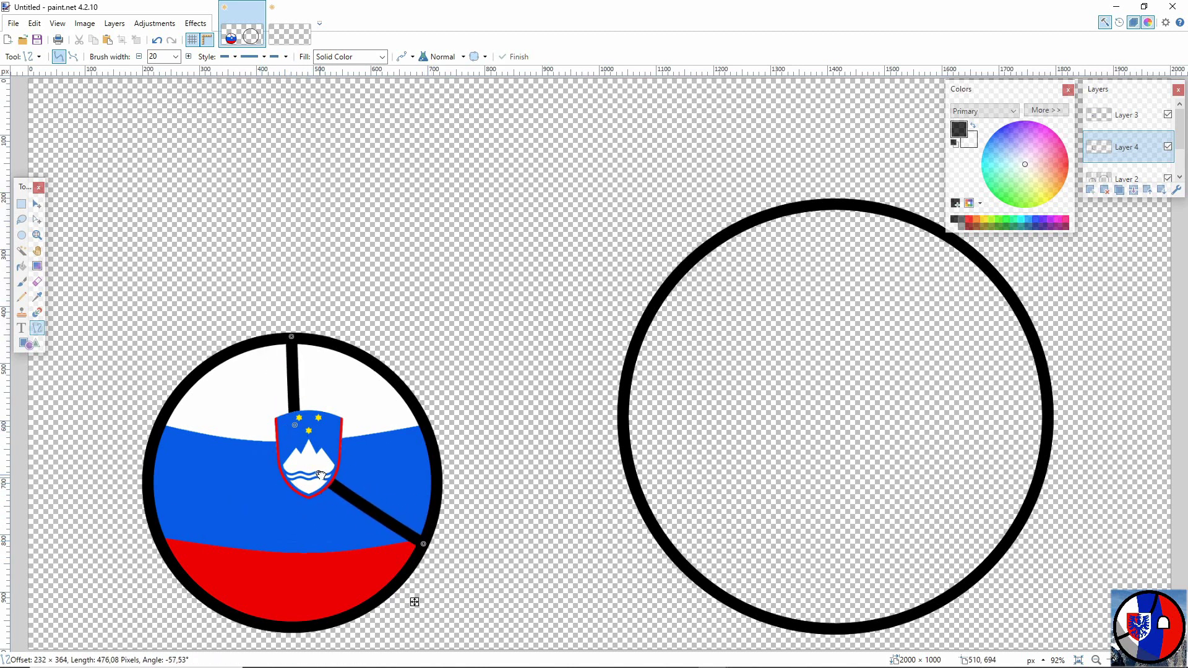
{"action": "left_click_drag", "start_coordinate": [321, 475], "coordinate": [322, 499]}
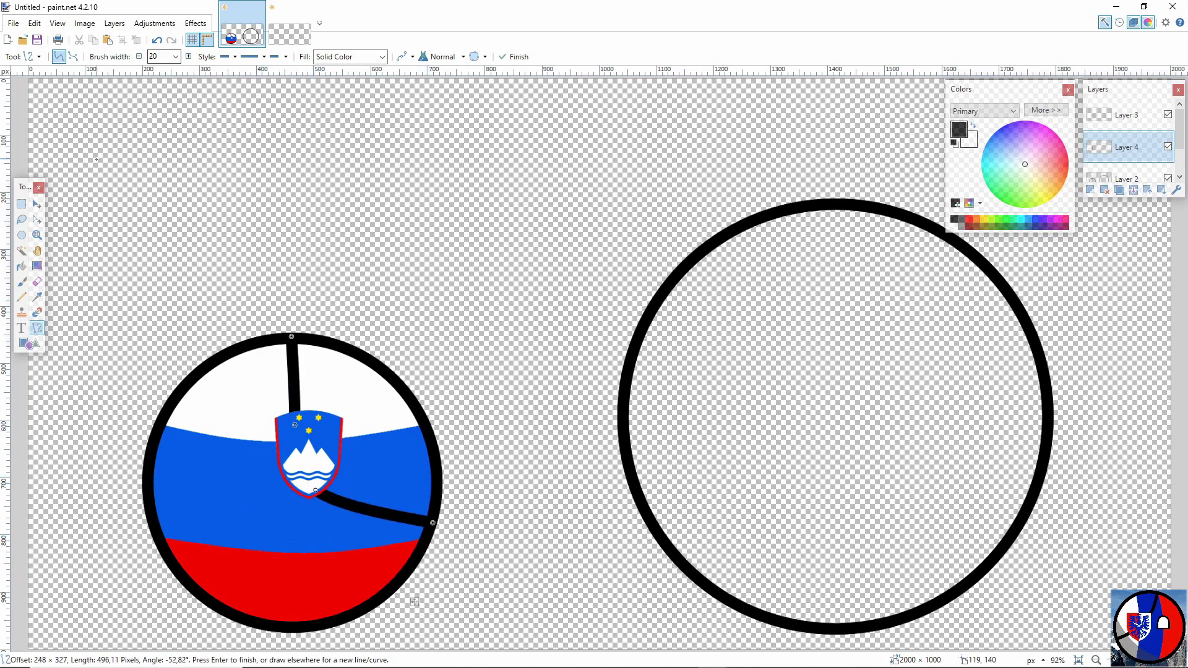
Draw a white circular eye about 100 px wide with a 10 px black outline beside the coat of arms on a new layer.
{"action": "left_click", "coordinate": [27, 343]}
{"action": "left_click", "coordinate": [211, 56]}
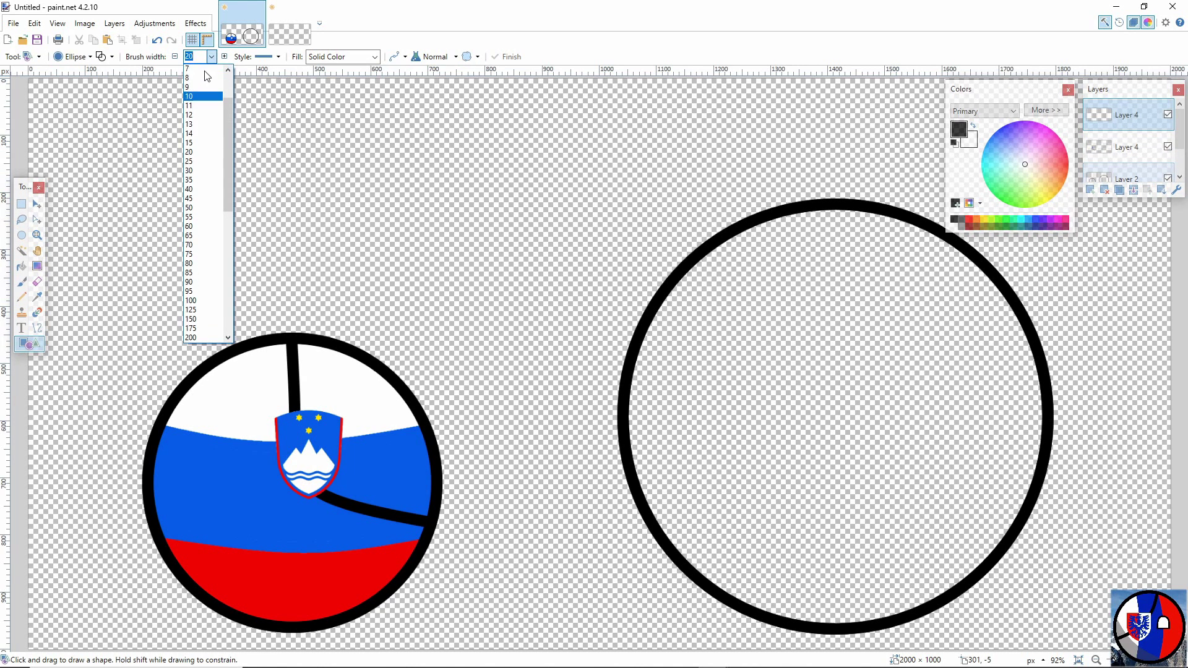
{"action": "left_click", "coordinate": [199, 78]}
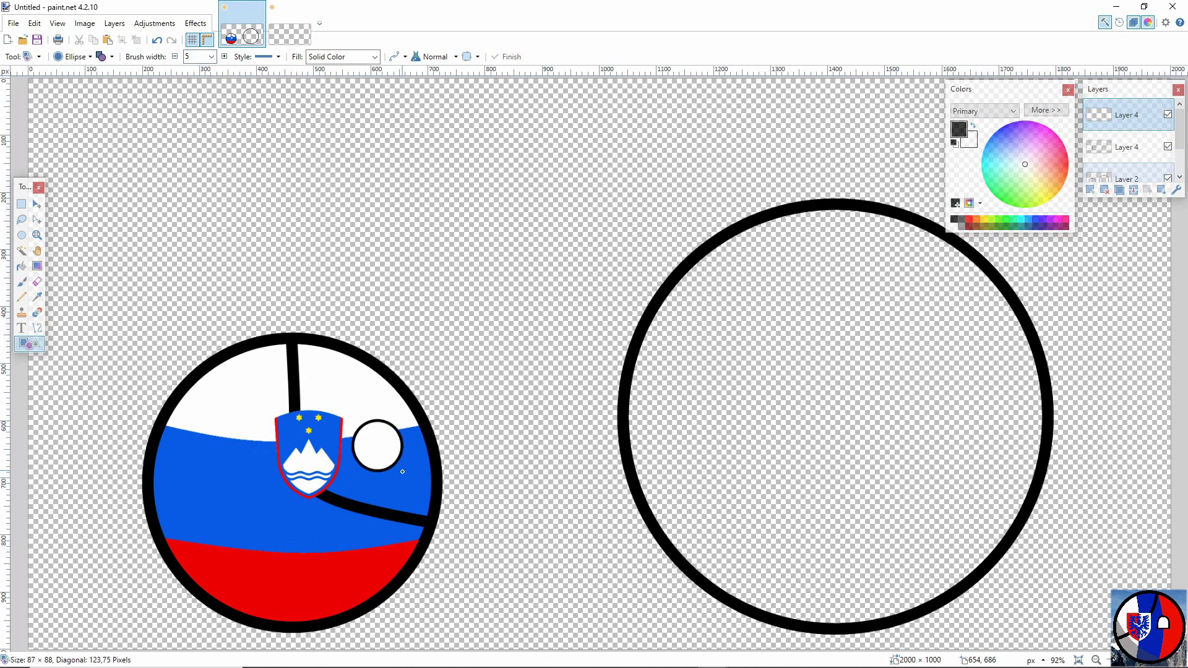
{"action": "left_click", "coordinate": [211, 56]}
{"action": "left_click", "coordinate": [198, 171]}
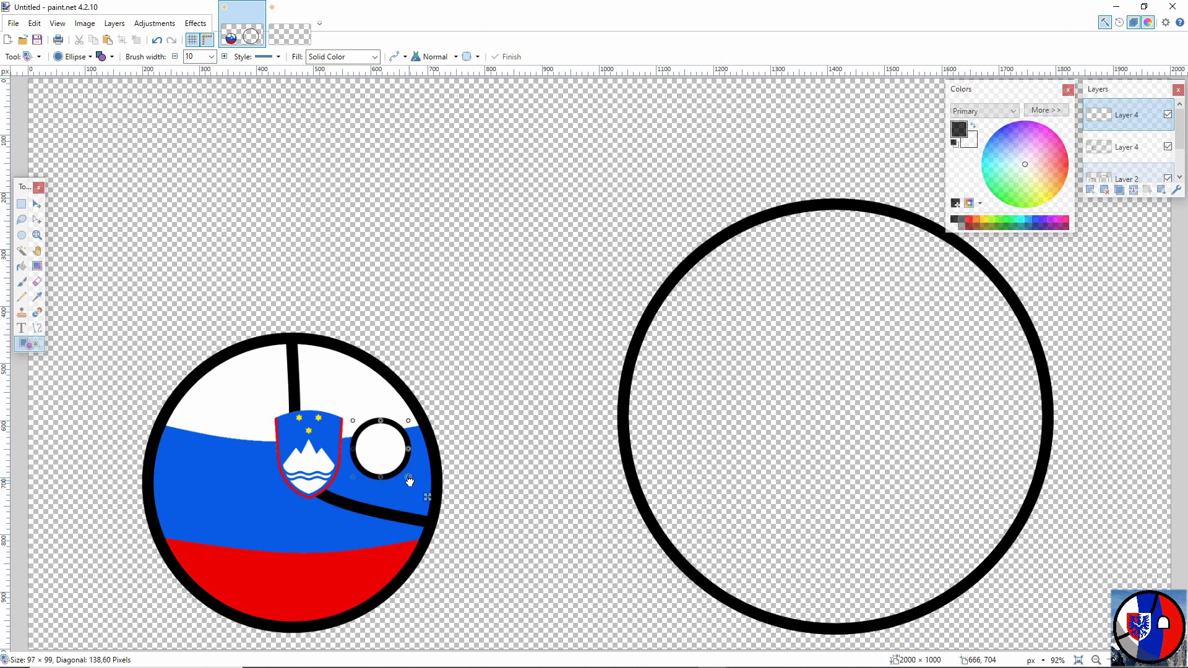
Cut away the upper part of the eye with a 200 px eraser, undoing the first stroke and leaving a slanted edge.
{"action": "left_click", "coordinate": [37, 282]}
{"action": "left_click", "coordinate": [140, 57]}
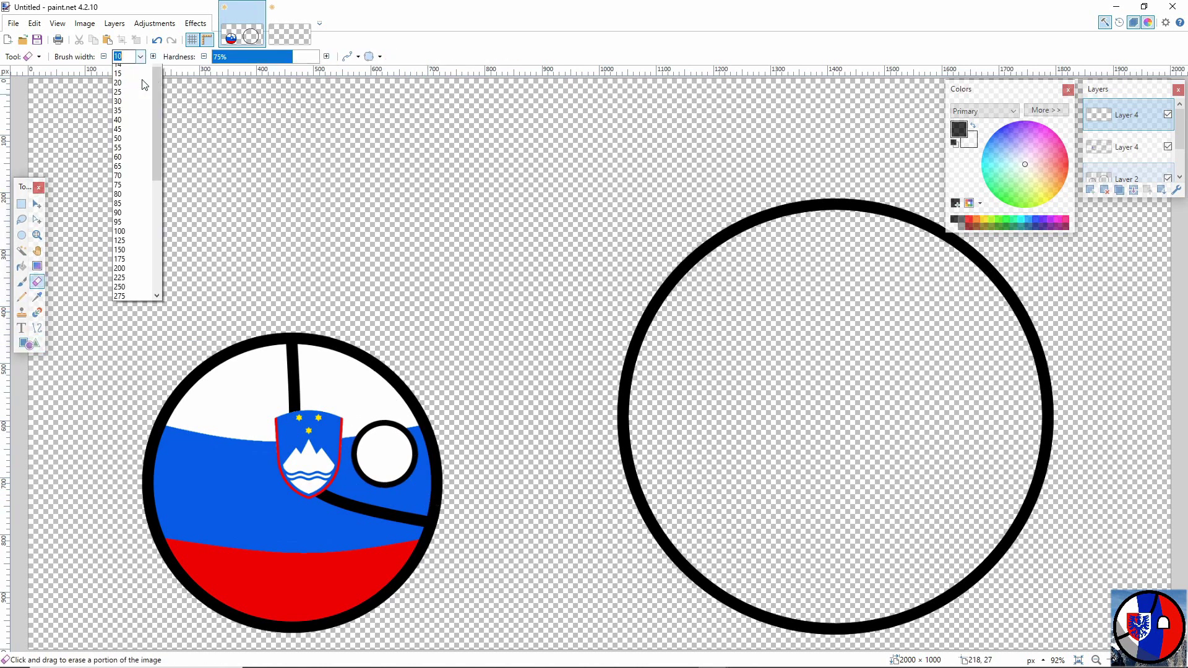
{"action": "left_click", "coordinate": [131, 300]}
{"action": "left_click_drag", "start_coordinate": [362, 391], "coordinate": [418, 391]}
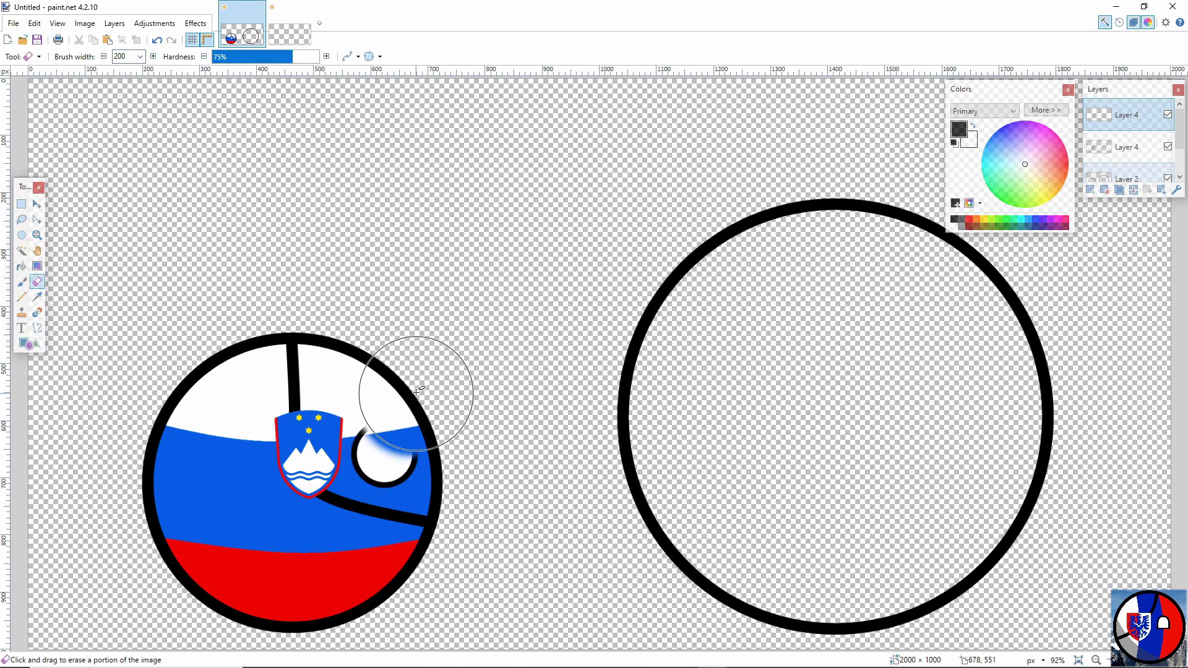
{"action": "left_click", "coordinate": [158, 43]}
Draw a black eyelid line across the cut edge of the eye and set its width to 10 px.
{"action": "left_click", "coordinate": [38, 236]}
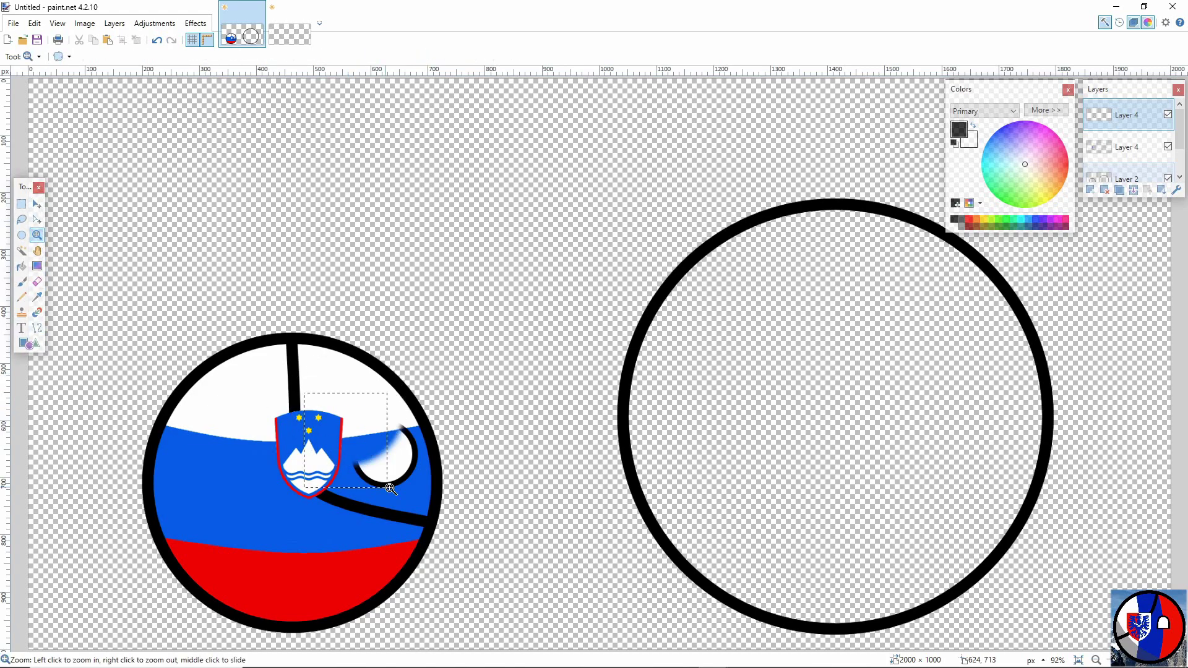
{"action": "left_click_drag", "start_coordinate": [247, 391], "coordinate": [510, 522]}
{"action": "left_click", "coordinate": [37, 328]}
{"action": "left_click_drag", "start_coordinate": [306, 218], "coordinate": [692, 543]}
{"action": "left_click_drag", "start_coordinate": [511, 367], "coordinate": [710, 229]}
{"action": "left_click", "coordinate": [176, 56]}
{"action": "scroll", "coordinate": [594, 359], "scroll_direction": "up", "scroll_amount": 5}
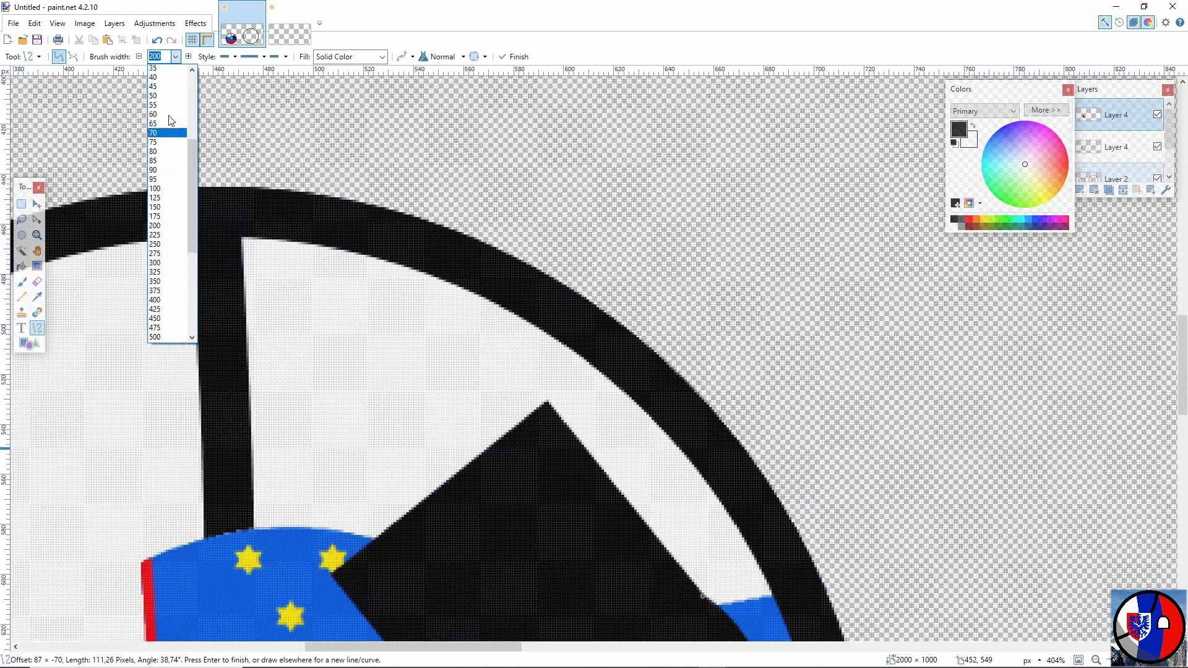
{"action": "left_click", "coordinate": [162, 124]}
Bend the eyelid line inward to close the eye shape and erase the leftover smudges outside it.
{"action": "scroll", "coordinate": [594, 359], "scroll_direction": "down", "scroll_amount": 5}
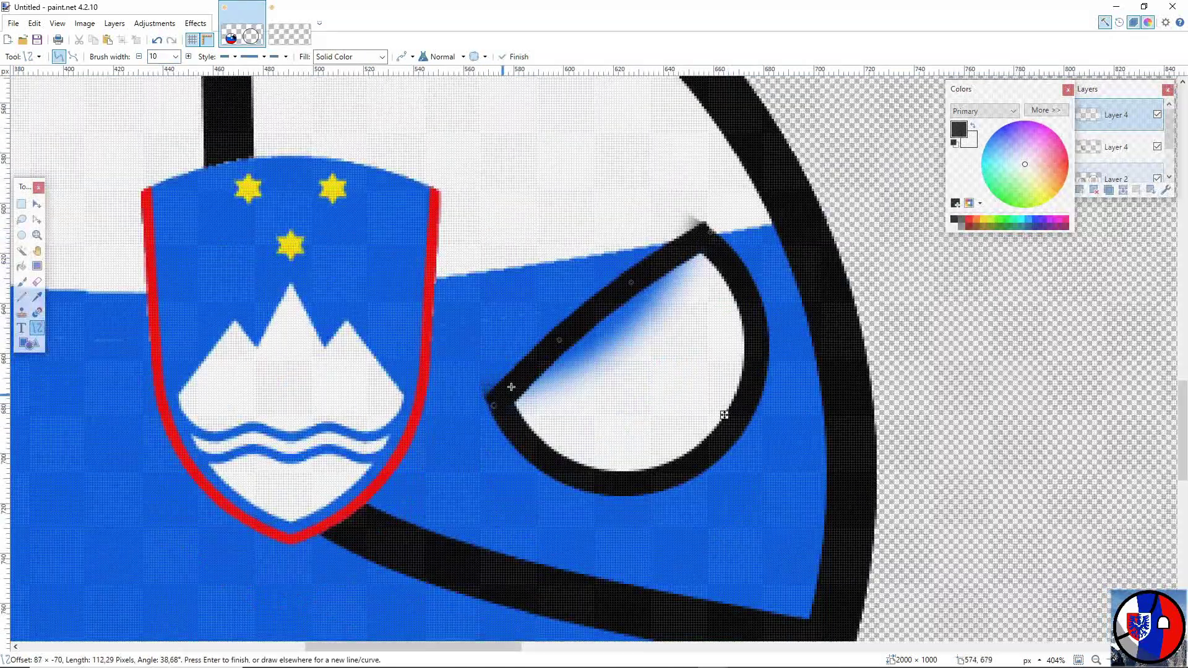
{"action": "left_click_drag", "start_coordinate": [511, 387], "coordinate": [502, 401]}
{"action": "left_click_drag", "start_coordinate": [631, 283], "coordinate": [657, 307]}
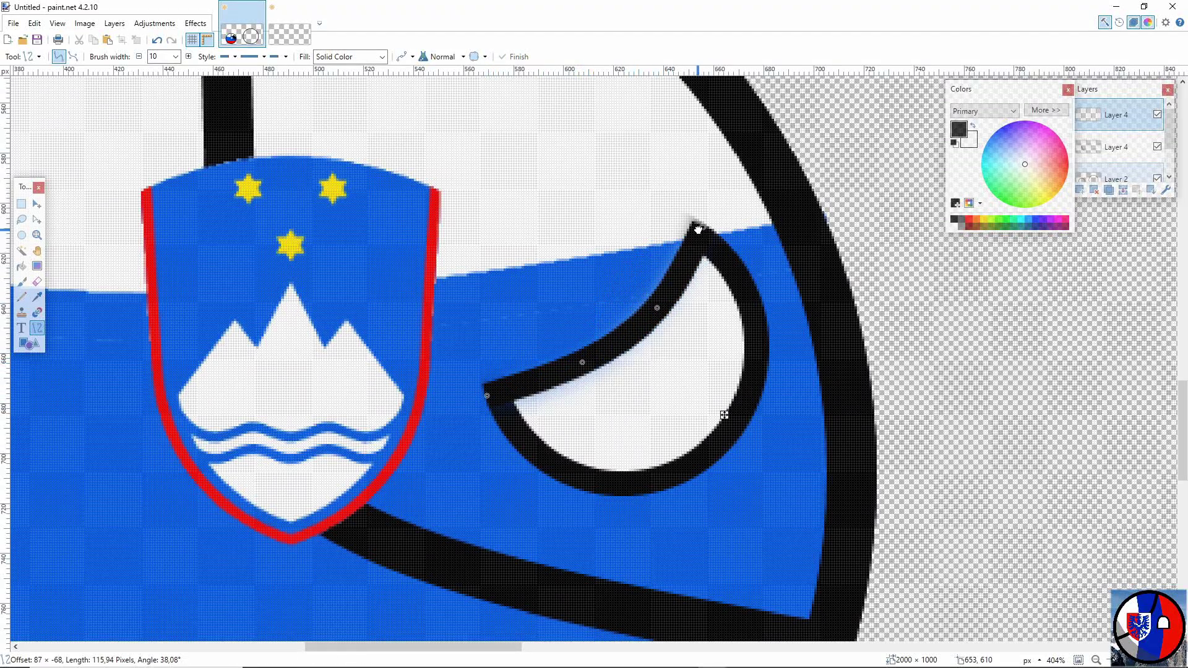
{"action": "left_click", "coordinate": [37, 281]}
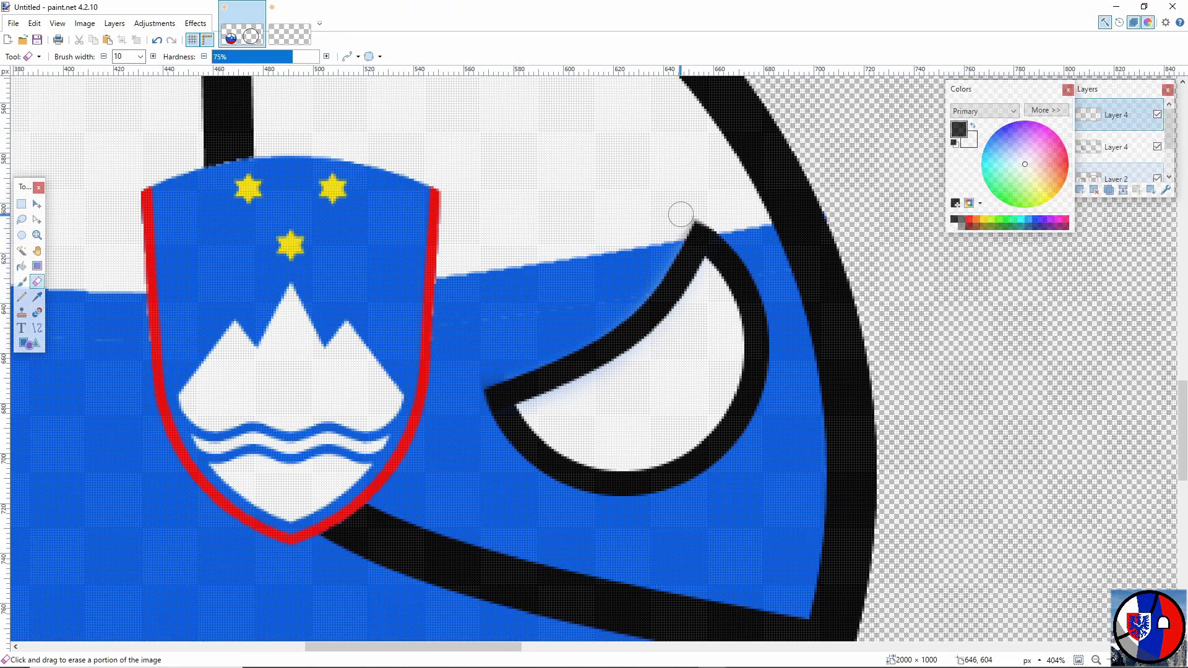
{"action": "key", "text": "ctrl+0"}
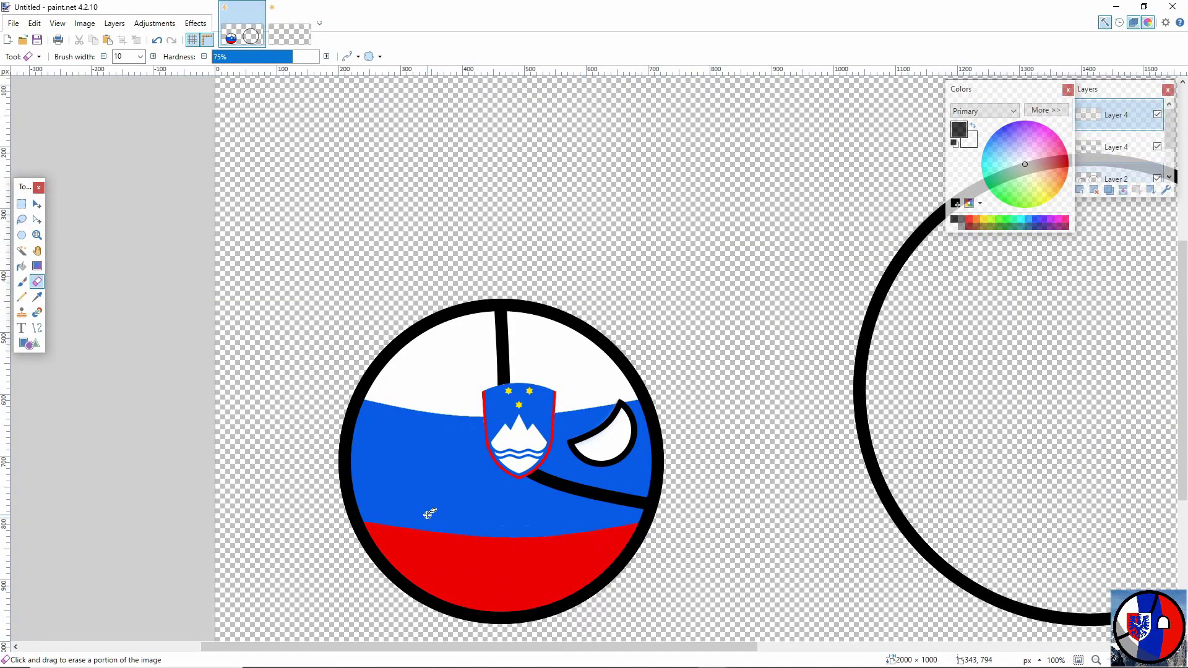
Undo the eye's cut and eyelid, then delete the layers holding the eye, black curve and coat of arms.
{"action": "left_click", "coordinate": [157, 41]}
{"action": "left_click", "coordinate": [157, 41]}
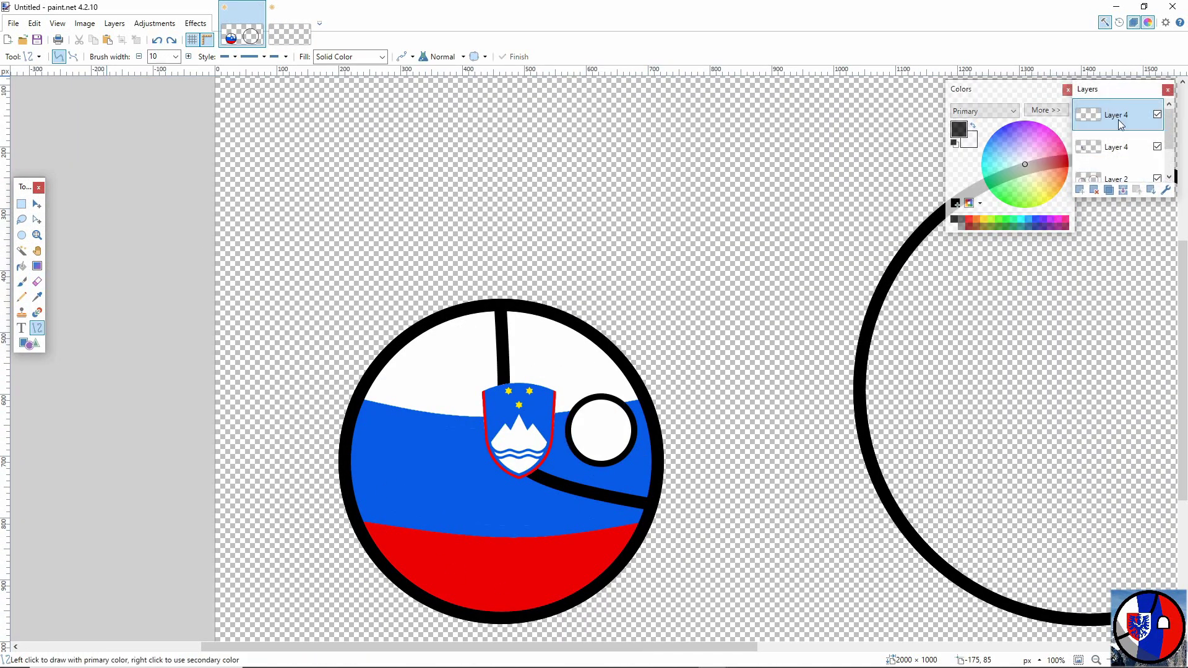
{"action": "left_click", "coordinate": [1095, 192]}
{"action": "left_click", "coordinate": [1095, 192]}
Paste the coat of arms onto a new layer and place it at the centre of the small flag ball.
{"action": "key", "text": "m"}
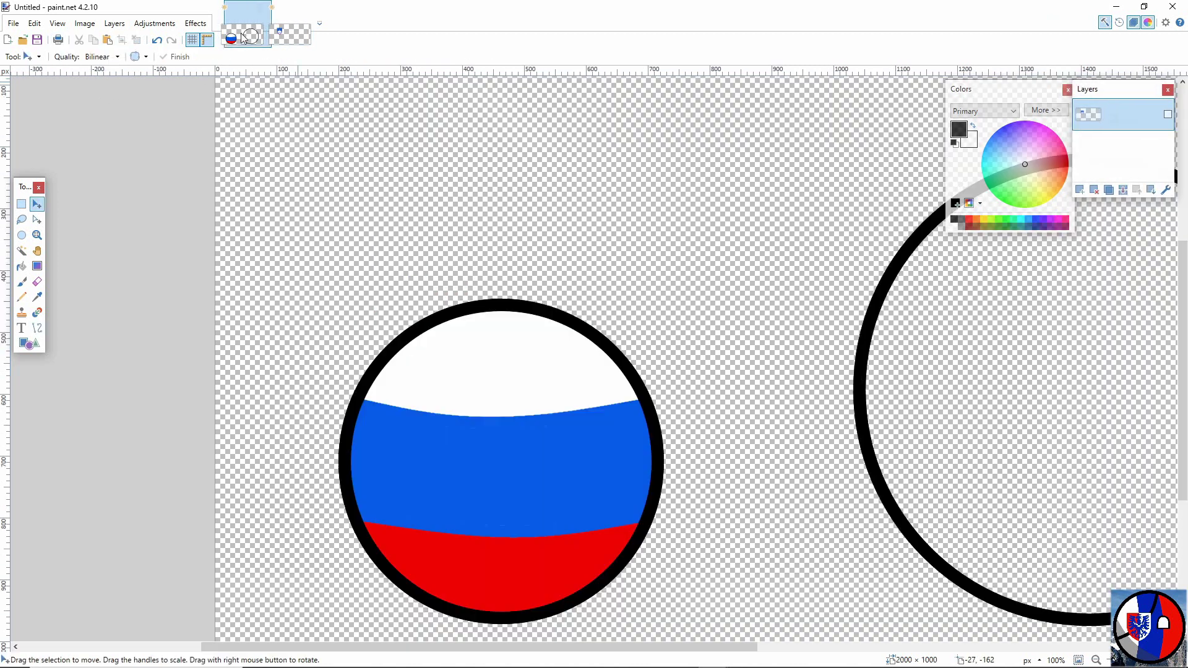
{"action": "left_click", "coordinate": [1081, 192]}
{"action": "key", "text": "ctrl+v"}
{"action": "left_click_drag", "start_coordinate": [457, 255], "coordinate": [575, 514]}
Draw a 20 px black line from the ball's lower left to its upper right on a new layer beneath the coat of arms.
{"action": "key", "text": "ctrl+shift+n"}
{"action": "key", "text": "ctrl+d"}
{"action": "key", "text": "o"}
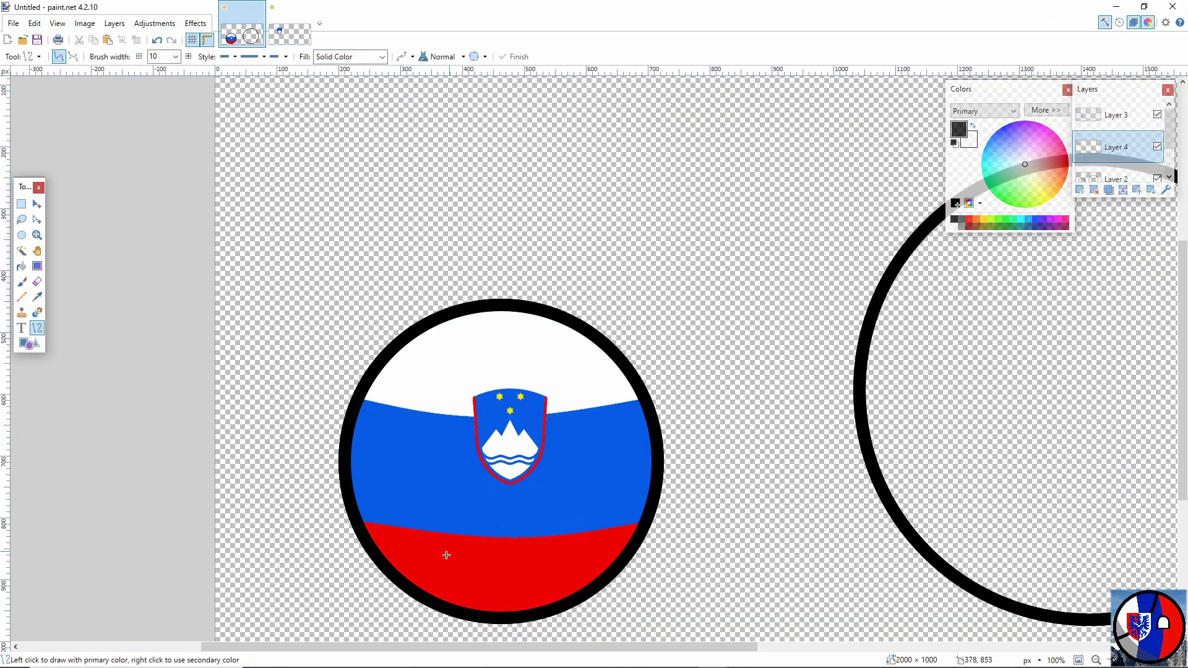
{"action": "mouse_move", "coordinate": [384, 568]}
{"action": "left_mouse_down"}
{"action": "mouse_move", "coordinate": [579, 327]}
{"action": "mouse_move", "coordinate": [570, 312]}
{"action": "left_mouse_up"}
{"action": "left_click", "coordinate": [175, 56]}
{"action": "left_click", "coordinate": [168, 126]}
Bend the black line into a curve behind the coat of arms, from the ball's left edge to its upper-right edge.
{"action": "left_click_drag", "start_coordinate": [515, 407], "coordinate": [521, 420]}
{"action": "left_click_drag", "start_coordinate": [455, 491], "coordinate": [351, 447]}
{"action": "left_click_drag", "start_coordinate": [435, 464], "coordinate": [436, 481]}
{"action": "left_click_drag", "start_coordinate": [346, 433], "coordinate": [351, 501]}
{"action": "key", "text": "Return"}
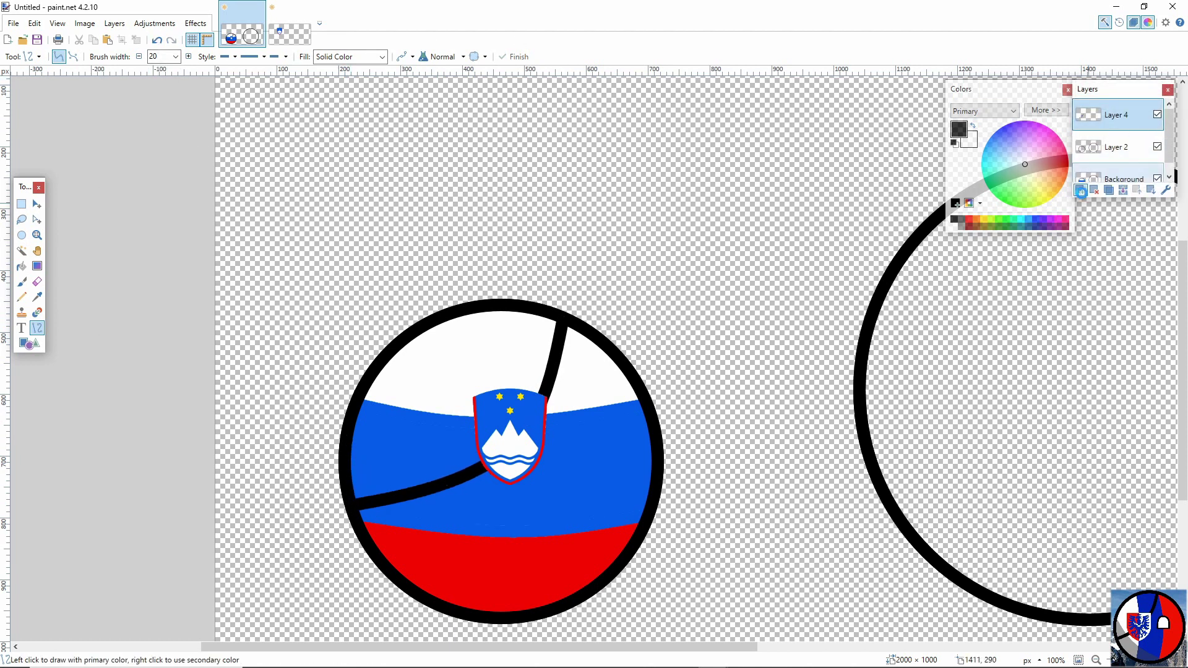
Draw a white circular eye with a 10 px black outline to the right of the coat of arms on a new layer.
{"action": "key", "text": "ctrl+shift+n"}
{"action": "key", "text": "o"}
{"action": "left_click", "coordinate": [211, 56]}
{"action": "scroll", "coordinate": [205, 112], "scroll_direction": "up", "scroll_amount": 2}
{"action": "left_click", "coordinate": [197, 69]}
{"action": "left_click_drag", "start_coordinate": [560, 403], "coordinate": [626, 468]}
Erase the upper-left part of the small ball's white eye with a 100 px eraser.
{"action": "left_click", "coordinate": [37, 281]}
{"action": "left_click", "coordinate": [141, 56]}
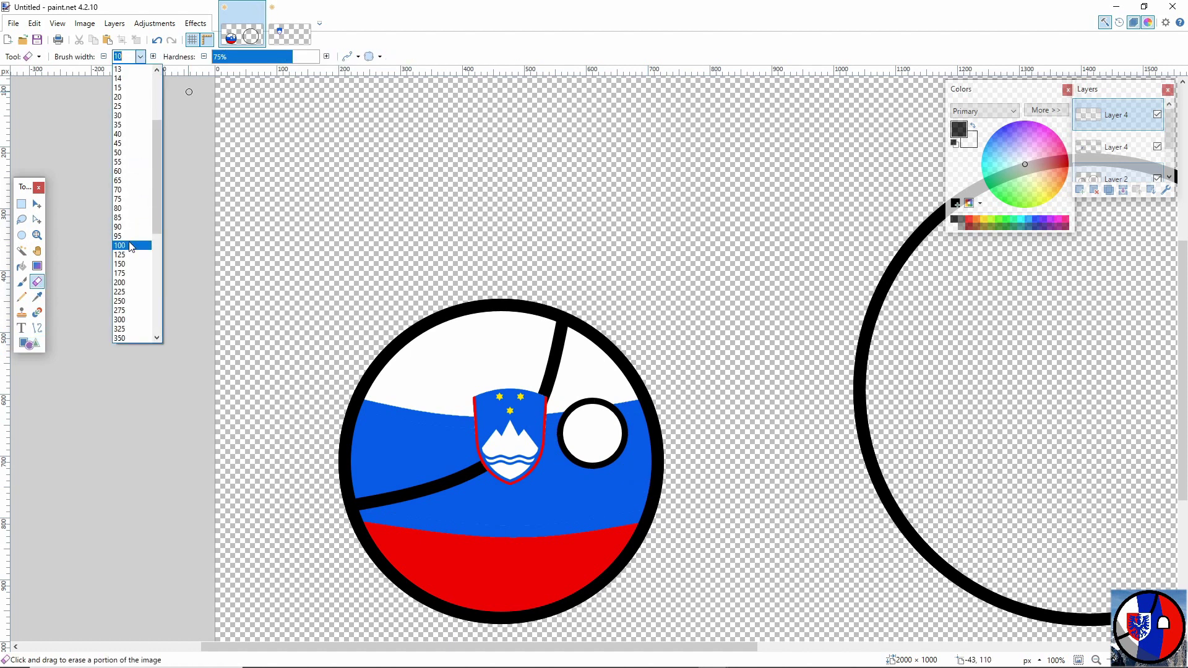
{"action": "left_click", "coordinate": [132, 247]}
Close the eye's cut edge with a 10 px black line bent along the erased arc, and erase the smudges at its corners.
{"action": "left_click", "coordinate": [37, 328]}
{"action": "scroll", "coordinate": [492, 440], "scroll_direction": "up", "scroll_amount": 5}
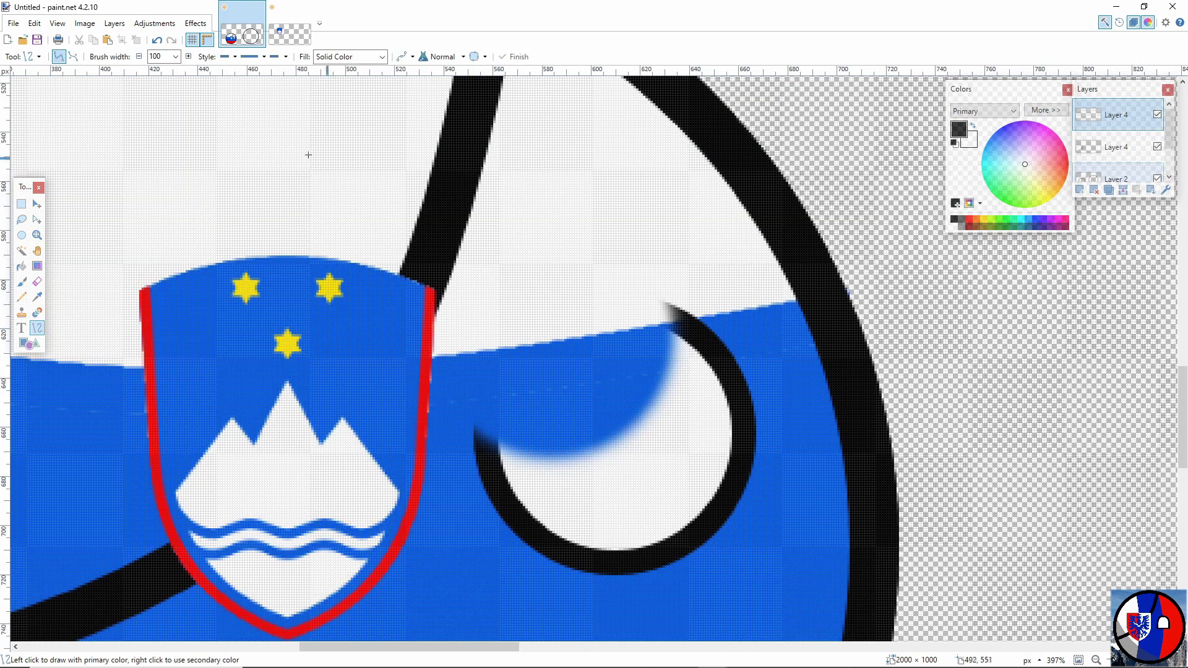
{"action": "left_click", "coordinate": [176, 57]}
{"action": "left_click", "coordinate": [164, 159]}
{"action": "left_click_drag", "start_coordinate": [481, 442], "coordinate": [674, 307]}
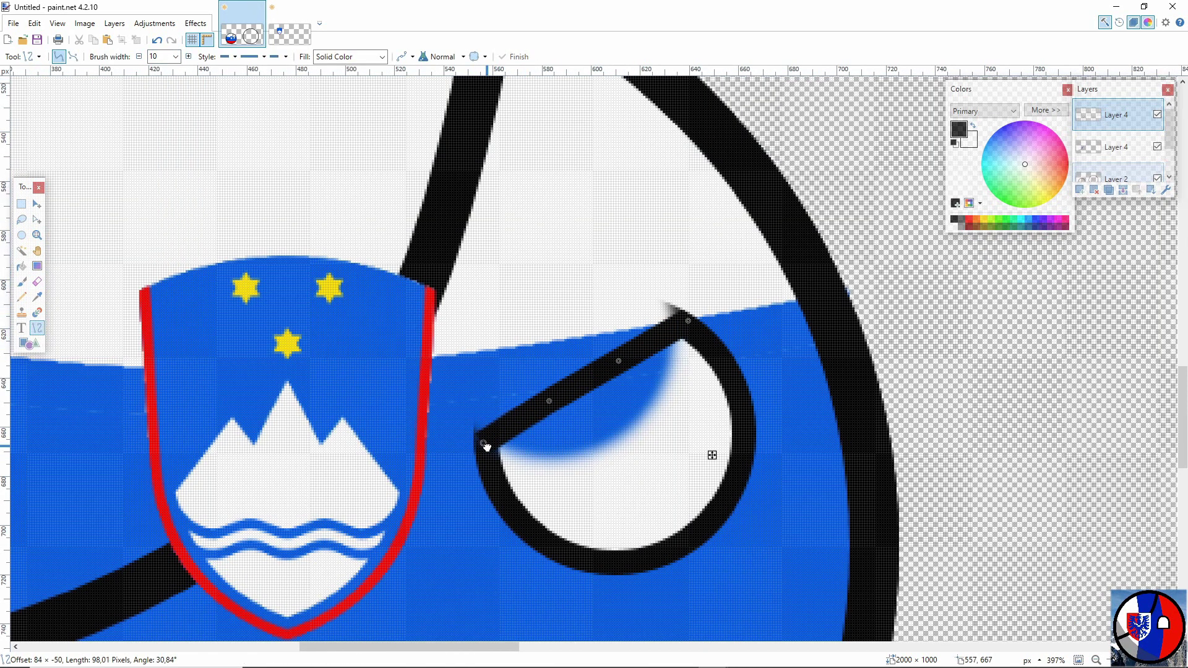
{"action": "left_click_drag", "start_coordinate": [549, 401], "coordinate": [593, 446]}
{"action": "left_click_drag", "start_coordinate": [619, 361], "coordinate": [657, 391]}
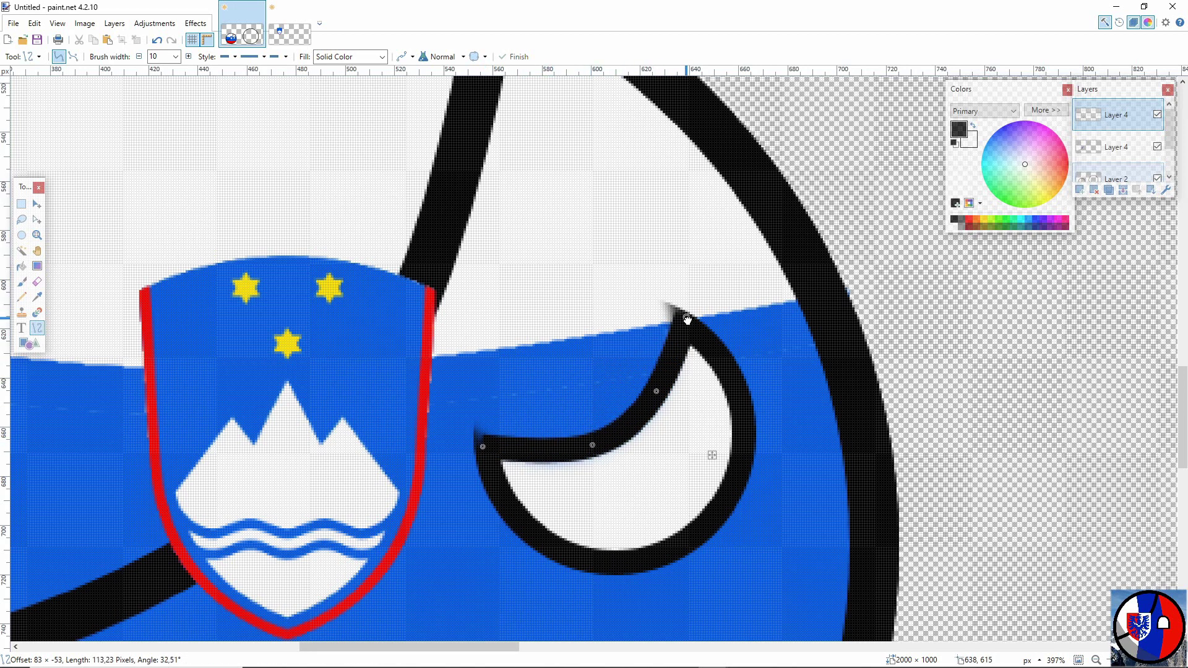
{"action": "left_click", "coordinate": [38, 284]}
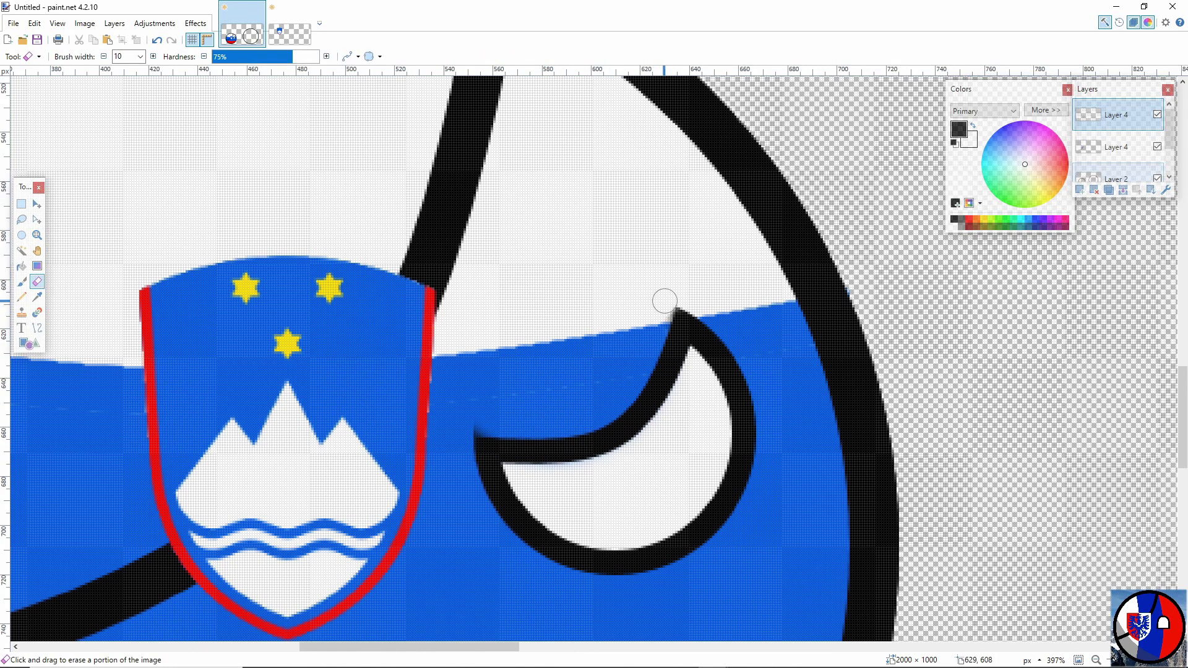
{"action": "scroll", "coordinate": [594, 359], "scroll_direction": "down", "scroll_amount": 7}
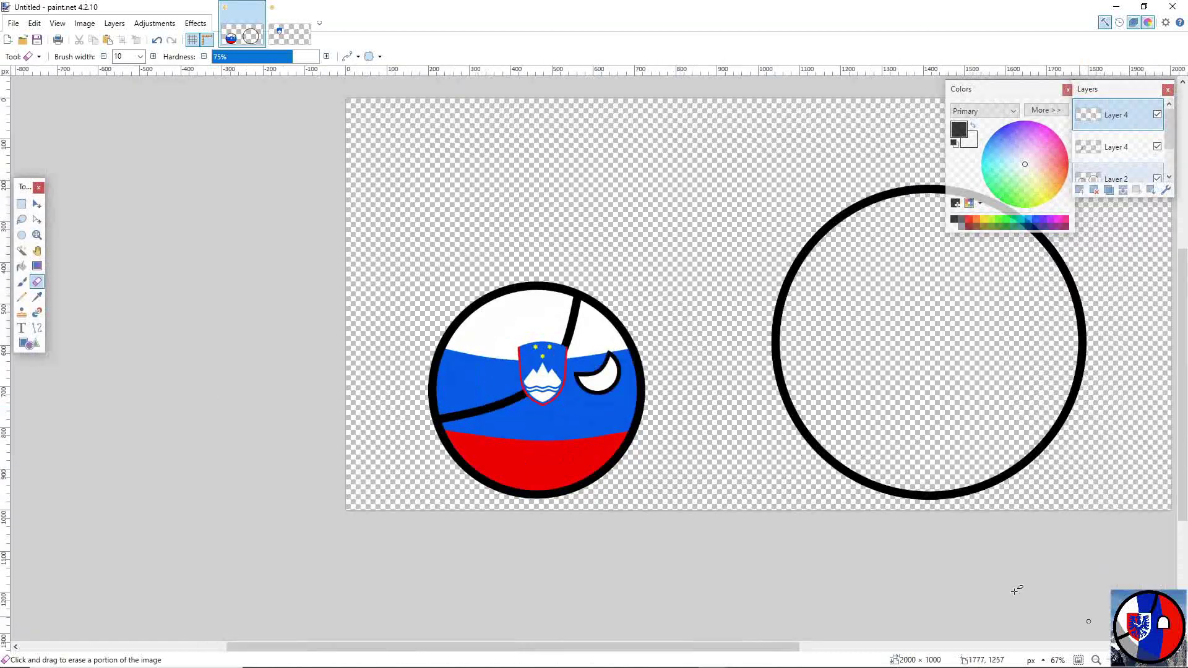
Merge the eye, dividing curve and coat of arms down into Layer 2, then hide it and add a new layer above Background.
{"action": "left_click", "coordinate": [1123, 190]}
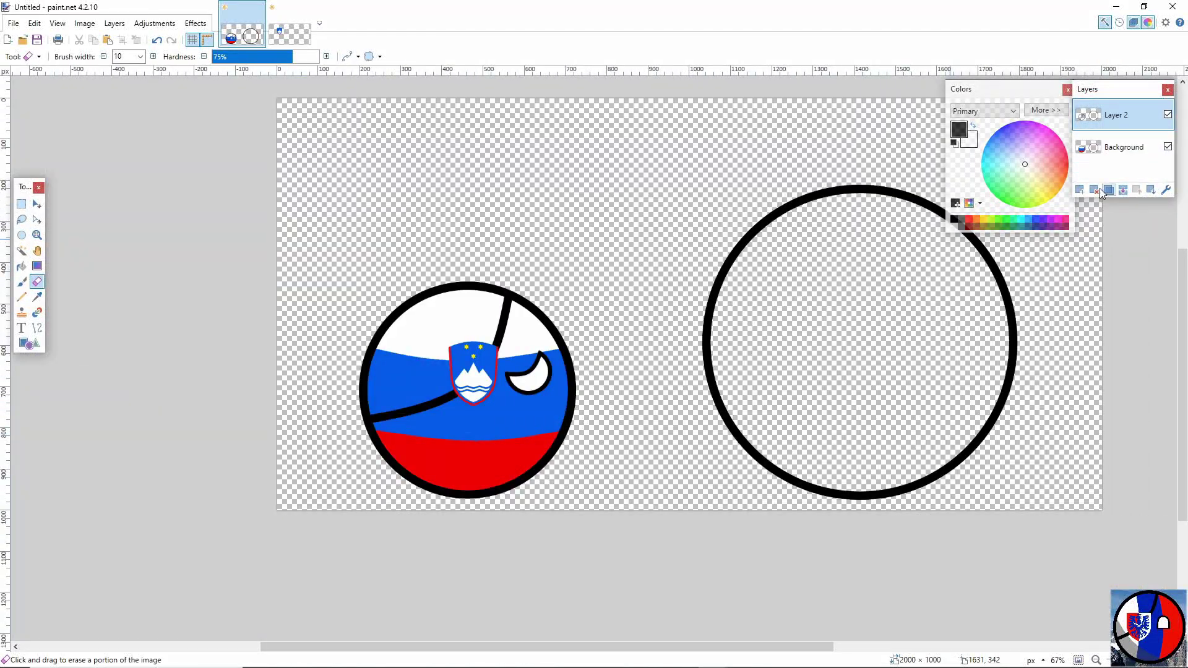
{"action": "scroll", "coordinate": [1100, 121], "scroll_direction": "down", "scroll_amount": 1}
{"action": "left_click", "coordinate": [1157, 115]}
{"action": "left_click", "coordinate": [1117, 147]}
Shade the small ball's lower-left side with a translucent dark gray 404040 curve and fill, then show the outline layer again.
{"action": "key", "text": "o"}
{"action": "left_click", "coordinate": [1046, 110]}
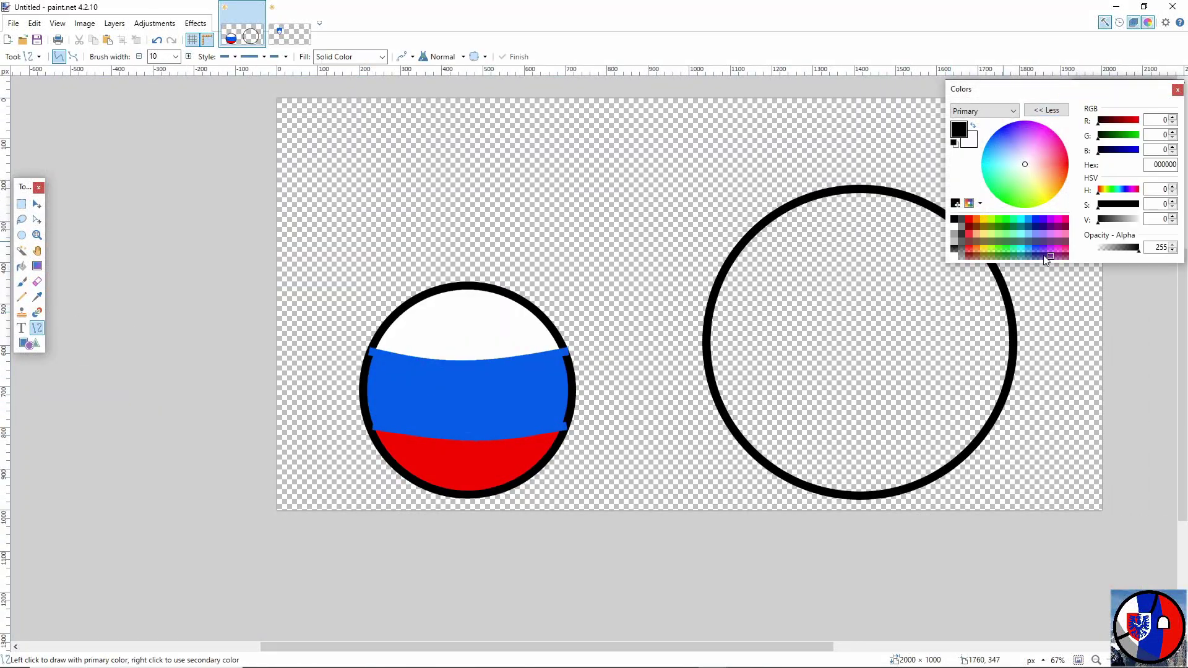
{"action": "left_click_drag", "start_coordinate": [990, 88], "coordinate": [977, 464]}
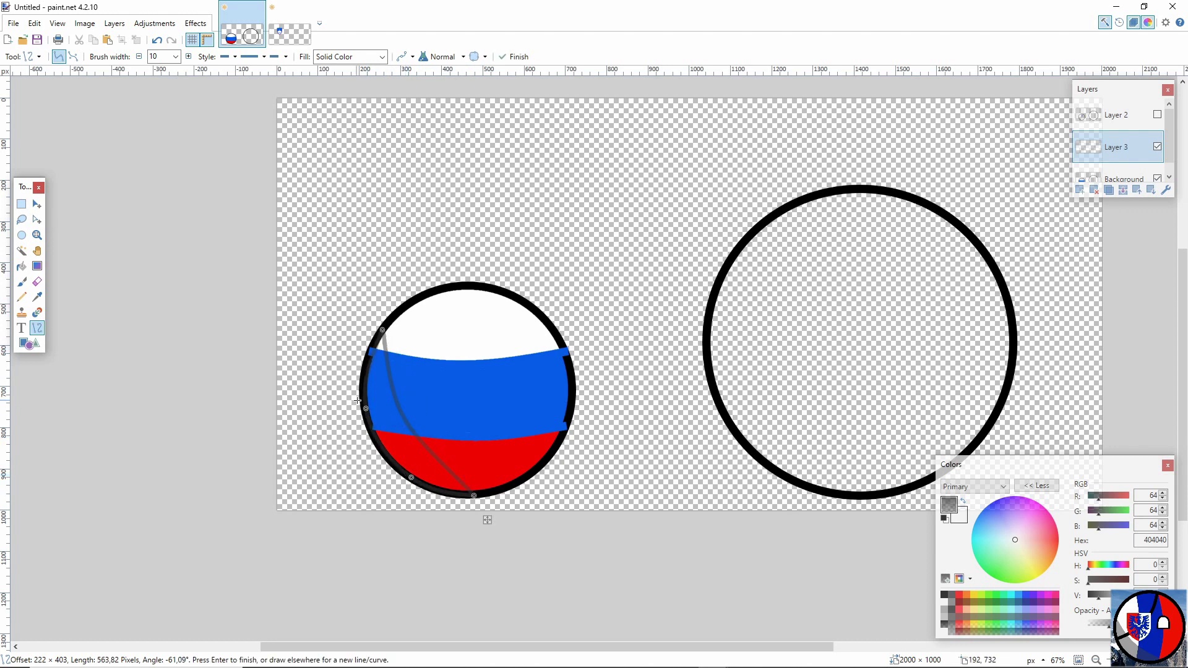
{"action": "left_click", "coordinate": [22, 266]}
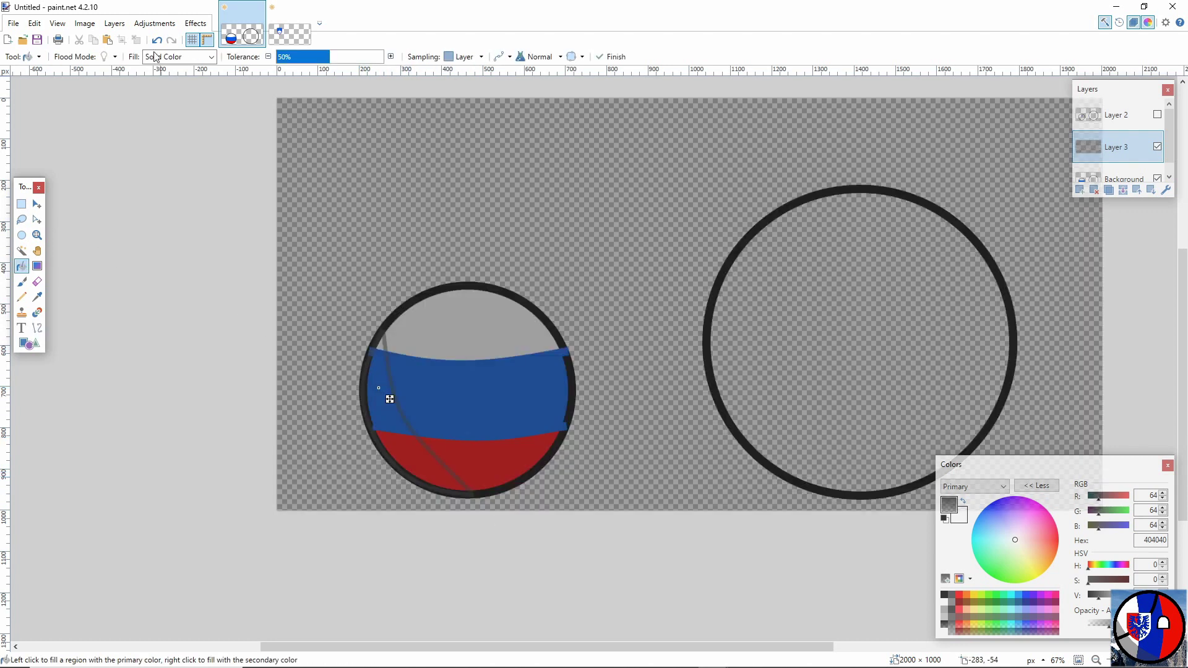
{"action": "left_click", "coordinate": [379, 422]}
{"action": "left_click", "coordinate": [1157, 114]}
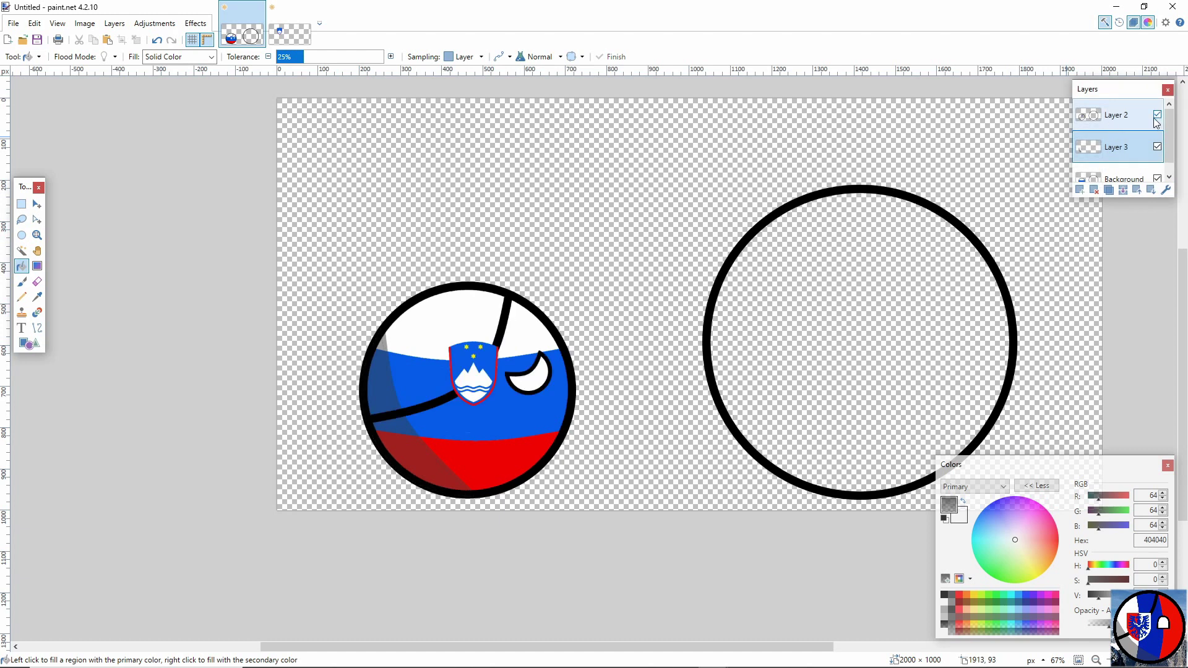
{"action": "left_click", "coordinate": [1137, 190]}
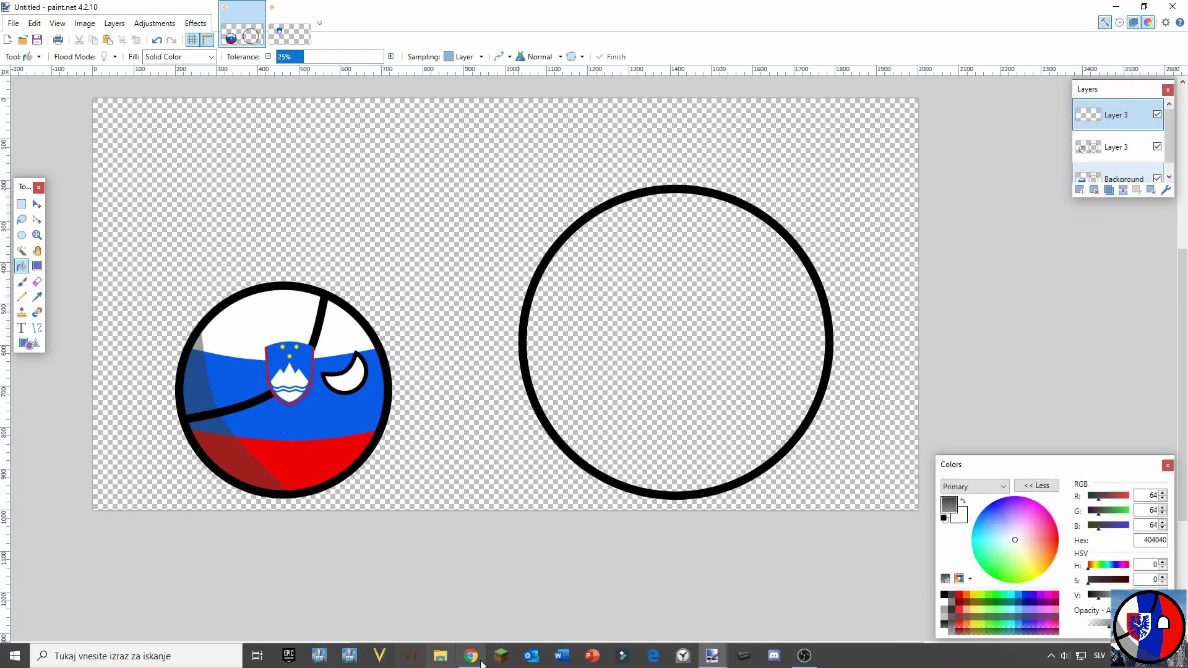
Switch to Chrome and search Google Images for "sfr yugoslavia".
{"action": "left_click", "coordinate": [471, 665]}
{"action": "left_click", "coordinate": [343, 30]}
{"action": "type", "text": "yugoslavia"}
{"action": "key", "text": "Return"}
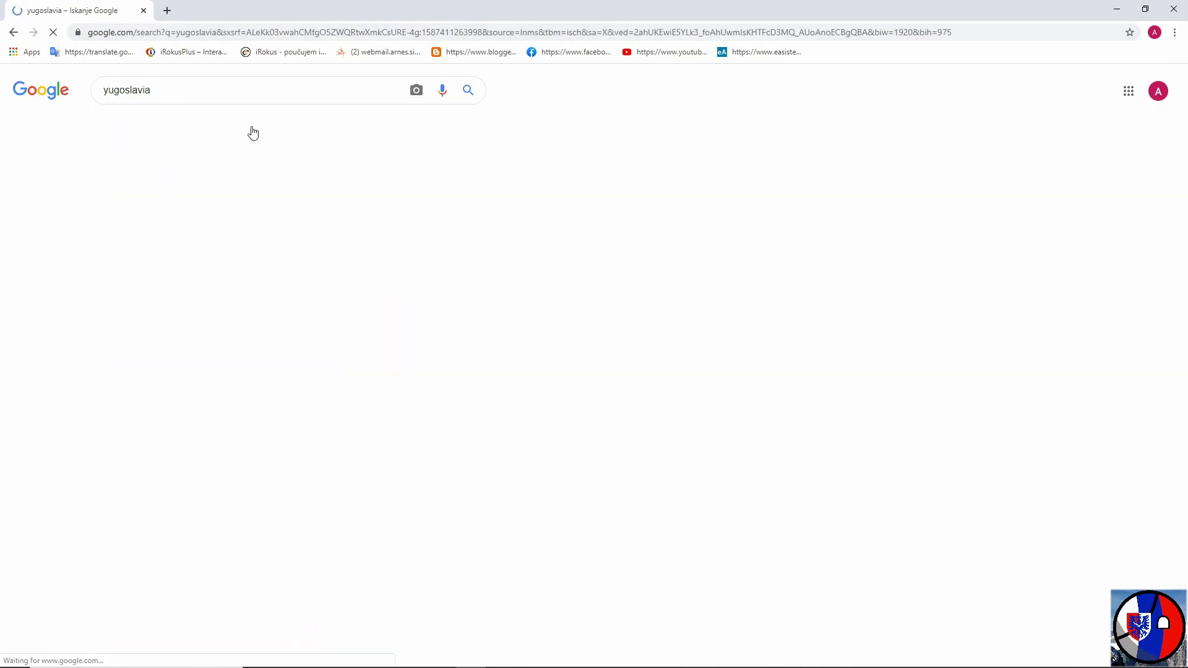
{"action": "left_click", "coordinate": [233, 97]}
{"action": "left_click", "coordinate": [104, 91]}
{"action": "type", "text": "sfr"}
{"action": "key", "text": "Return"}
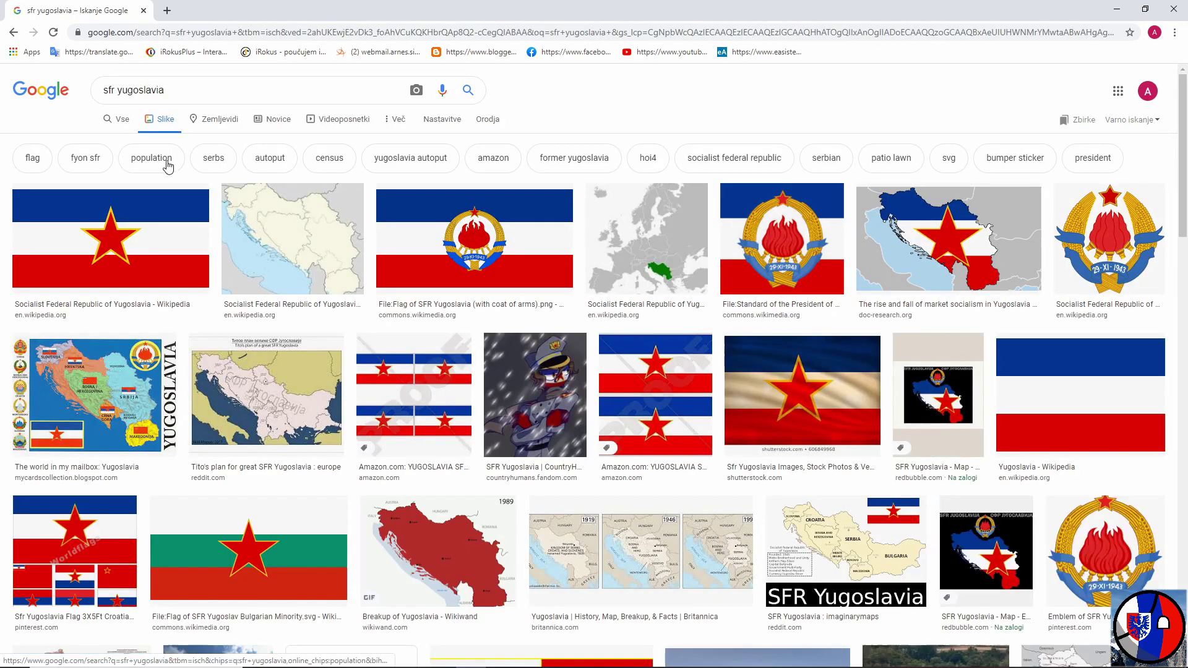
Copy the SFR Yugoslavia flag with the red star and paste it into the second paint.net image.
{"action": "left_click", "coordinate": [71, 238]}
{"action": "key", "text": "alt+Tab"}
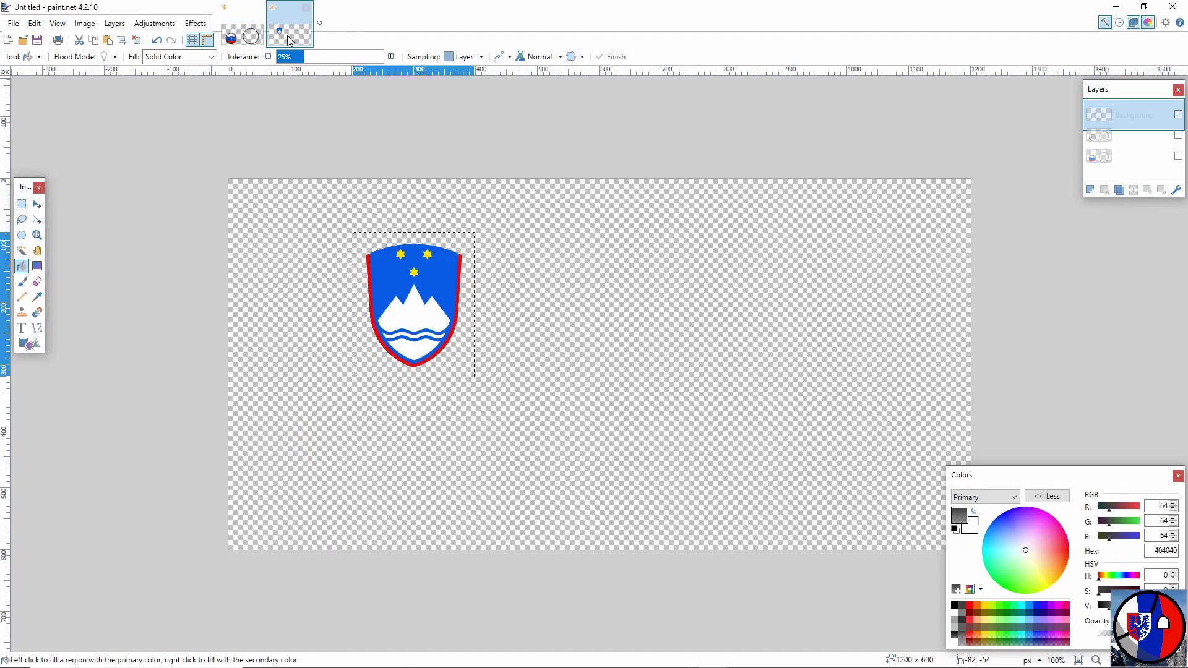
{"action": "key", "text": "ctrl+alt+v"}
{"action": "key", "text": "ctrl+Tab"}
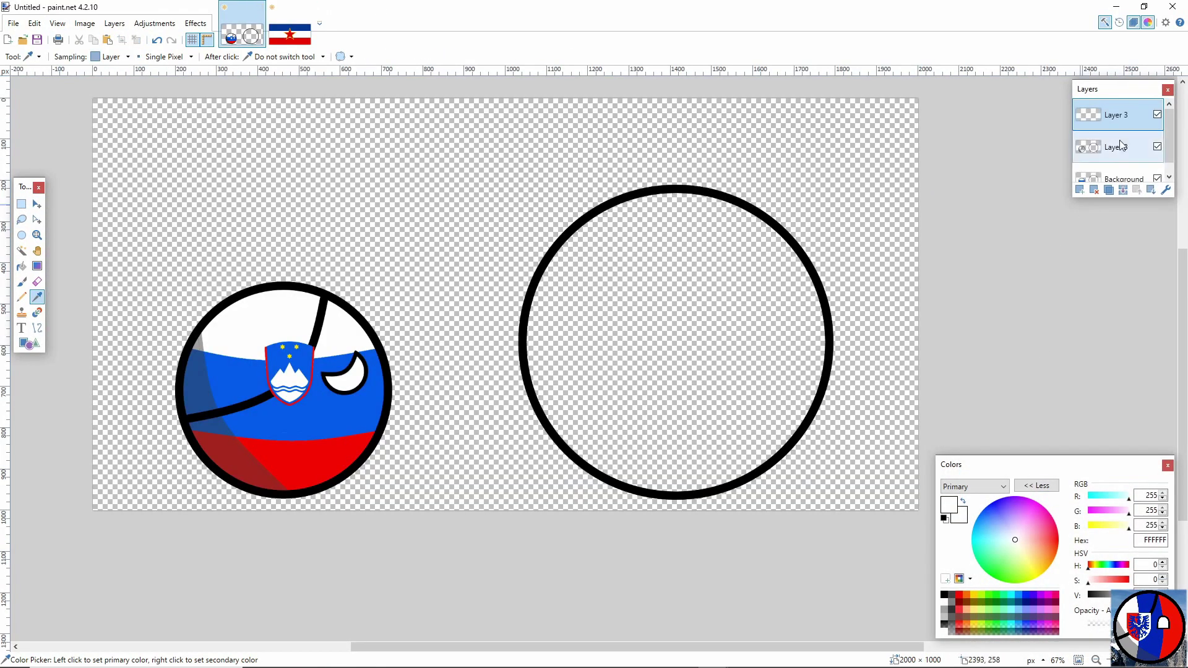
Remove the empty top layer and draw two 10 px white downward-bowed curves across the large ball on the Background layer.
{"action": "left_click", "coordinate": [1095, 191]}
{"action": "left_click", "coordinate": [37, 328]}
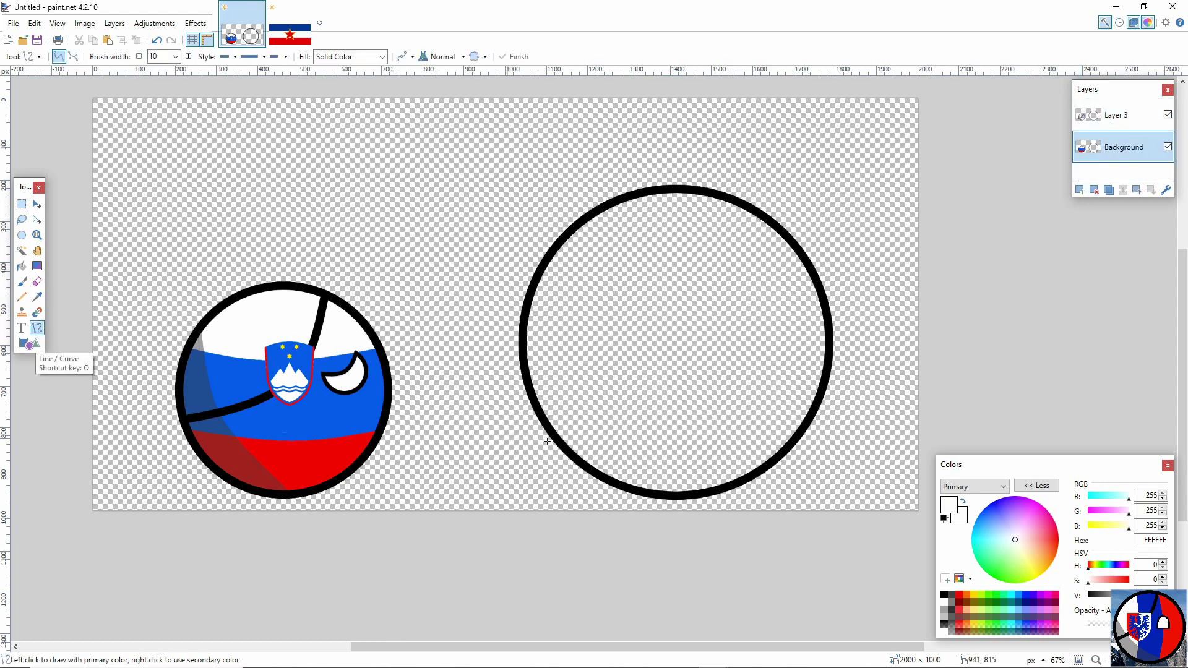
{"action": "left_click_drag", "start_coordinate": [625, 295], "coordinate": [623, 311]}
{"action": "left_click_drag", "start_coordinate": [721, 294], "coordinate": [723, 310]}
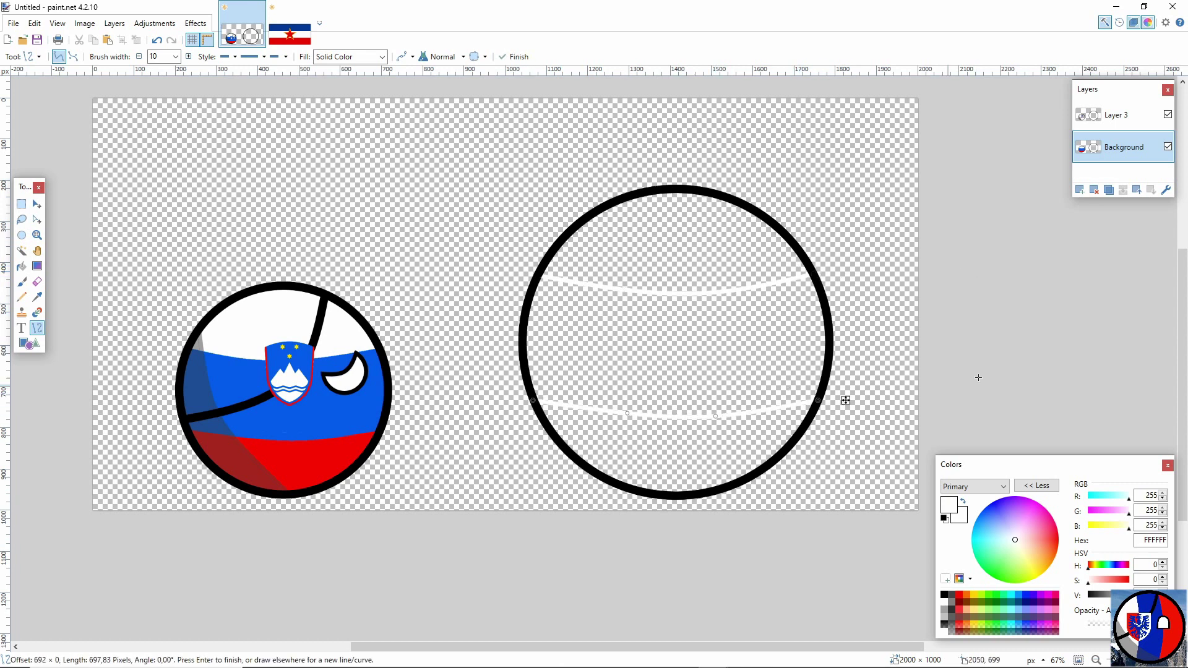
Fill the large ball's middle band white and its upper band with the blue 003893 picked from the flag.
{"action": "left_click", "coordinate": [22, 266]}
{"action": "left_click", "coordinate": [674, 347]}
{"action": "key", "text": "ctrl+Tab"}
{"action": "key", "text": "k"}
{"action": "left_click", "coordinate": [291, 235]}
{"action": "key", "text": "ctrl+Tab"}
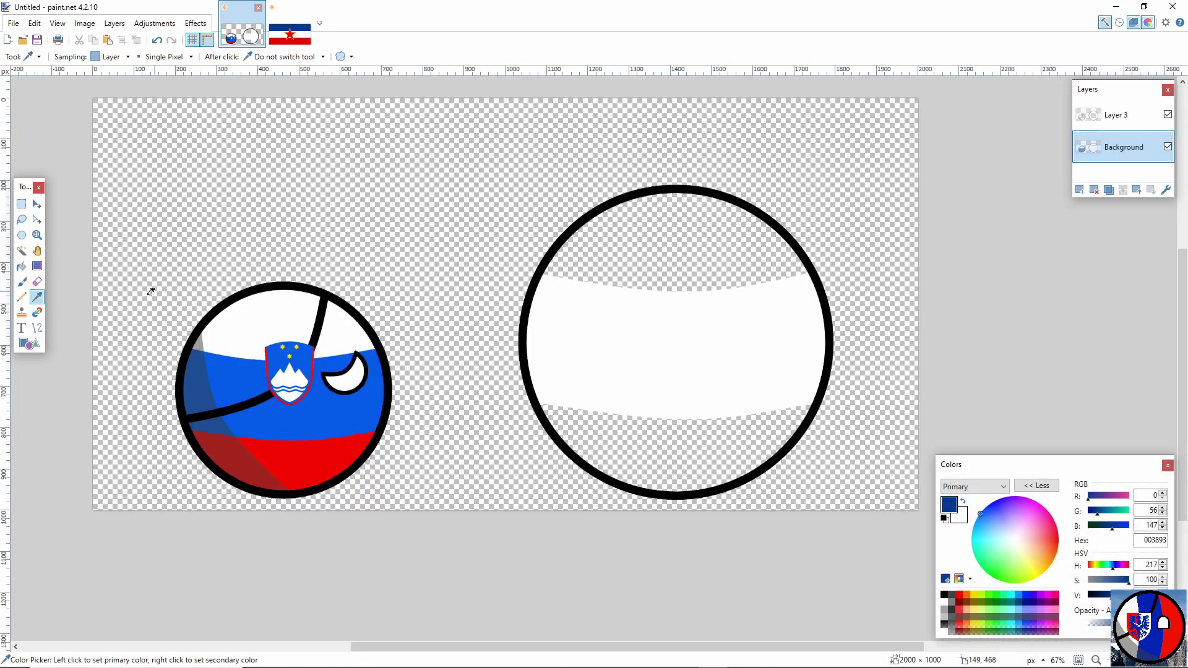
{"action": "key", "text": "f"}
{"action": "left_click", "coordinate": [644, 243]}
Pick the red DE0000 from the flag image and fill the large ball's bottom band with it.
{"action": "key", "text": "ctrl+Tab"}
{"action": "key", "text": "k"}
{"action": "key", "text": "ctrl+Tab"}
{"action": "key", "text": "f"}
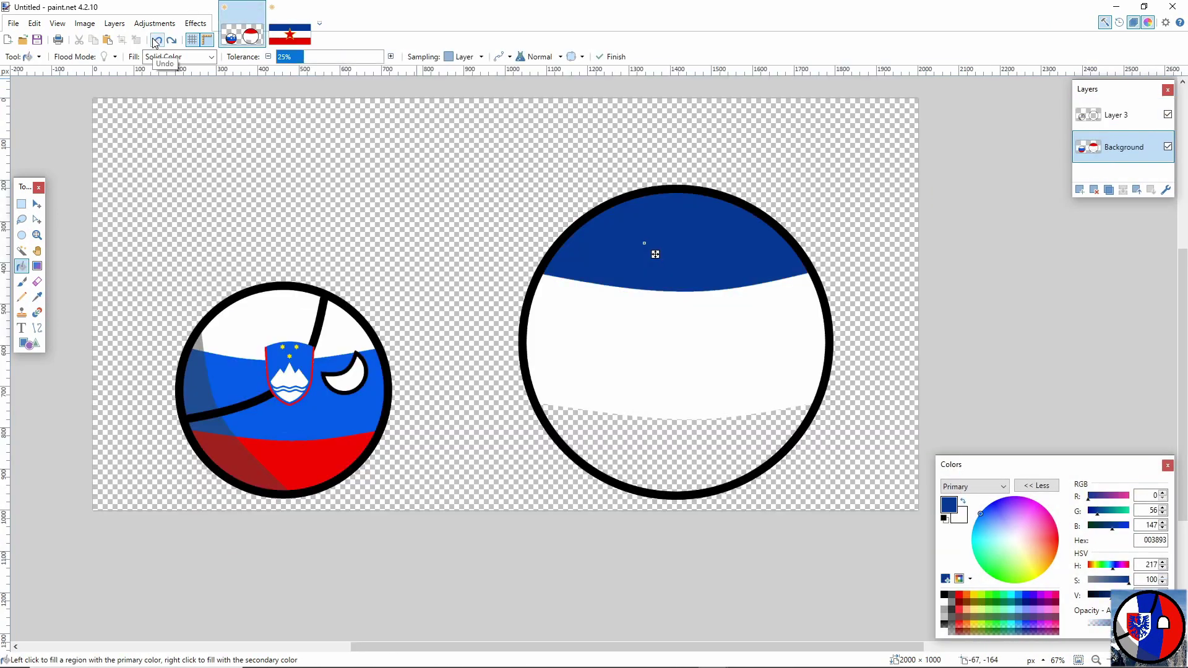
{"action": "left_click", "coordinate": [302, 45]}
{"action": "key", "text": "k"}
{"action": "left_click", "coordinate": [291, 495]}
{"action": "key", "text": "ctrl+Tab"}
{"action": "key", "text": "f"}
{"action": "left_click", "coordinate": [674, 458]}
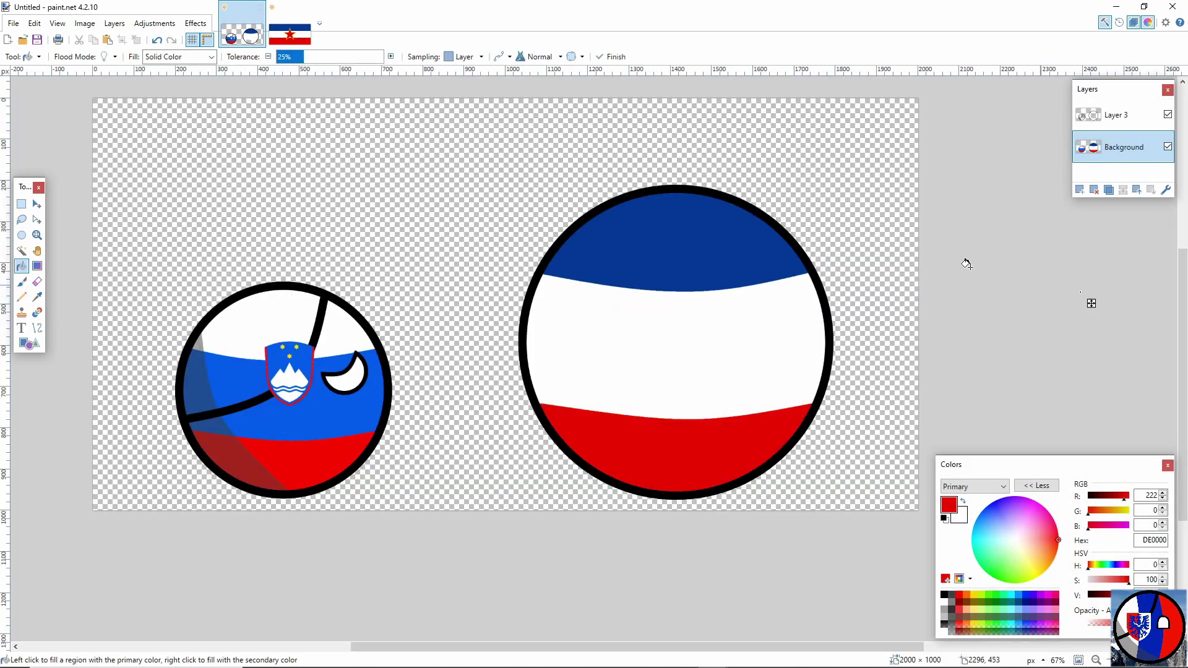
Delete the flag's blue, white and red stripe areas so only the gold-edged star is left, and clear the selection.
{"action": "key", "text": "ctrl+Tab"}
{"action": "key", "text": "s"}
{"action": "left_click", "coordinate": [371, 248]}
{"action": "key", "text": "Delete"}
{"action": "left_click", "coordinate": [389, 406]}
{"action": "key", "text": "Delete"}
{"action": "left_click", "coordinate": [326, 483]}
{"action": "key", "text": "Delete"}
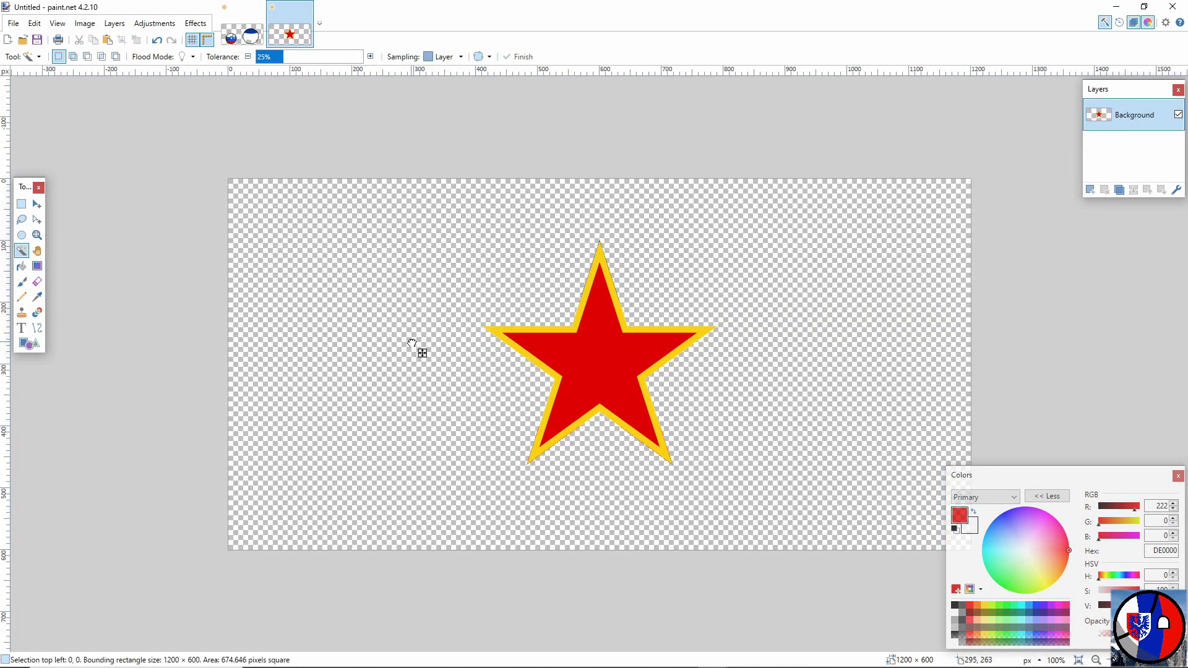
{"action": "left_click", "coordinate": [299, 60]}
{"action": "key", "text": "ctrl+d"}
Select the star with a rectangle of about 467 × 451 px and cut it out of the flag image.
{"action": "key", "text": "s"}
{"action": "left_click_drag", "start_coordinate": [440, 503], "coordinate": [732, 223]}
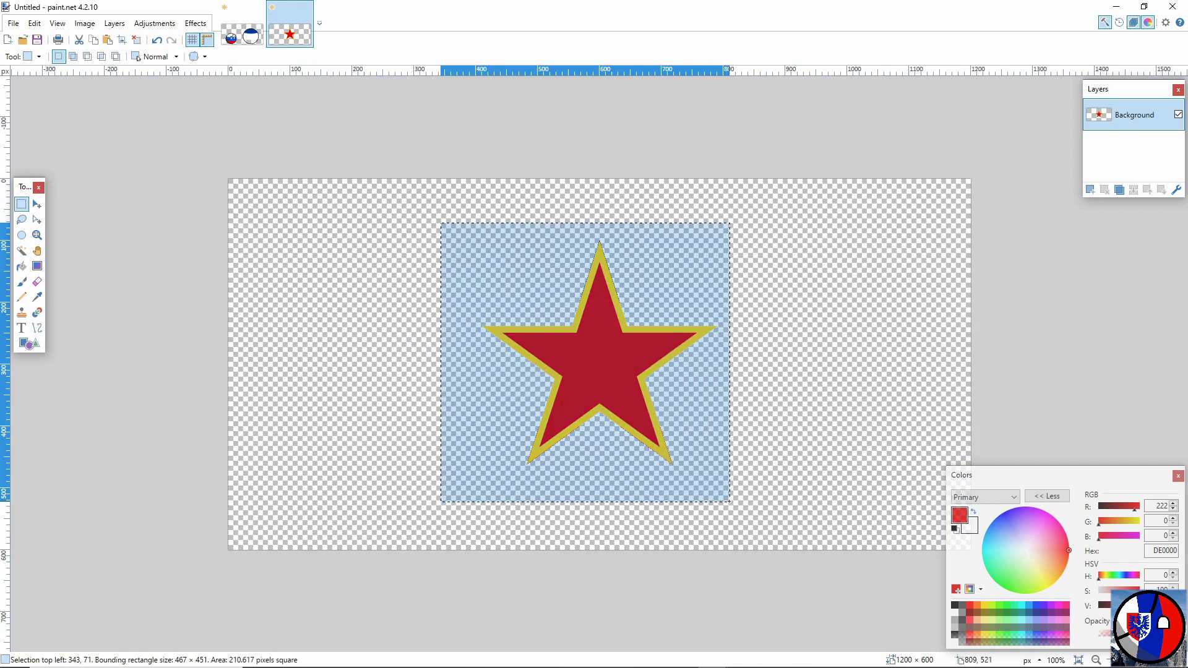
{"action": "key", "text": "Delete"}
Paste the star onto a new layer of the countryball image, scale it down and place it slightly left of the large ball's centre.
{"action": "left_click", "coordinate": [251, 37]}
{"action": "key", "text": "ctrl+shift+n"}
{"action": "key", "text": "ctrl+v"}
{"action": "left_click_drag", "start_coordinate": [432, 125], "coordinate": [743, 266]}
{"action": "left_click_drag", "start_coordinate": [685, 313], "coordinate": [679, 309]}
{"action": "key", "text": "ctrl+d"}
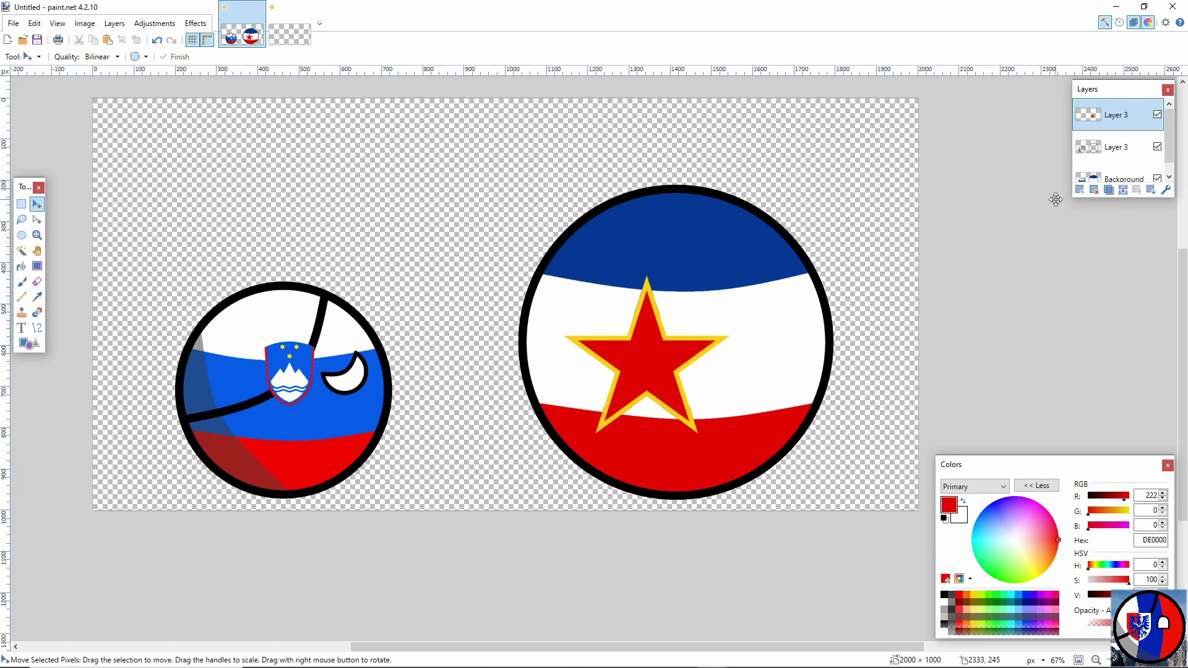
Draw a white circular eye about 150 px wide with a 10 px black outline at the star's upper left on a new layer.
{"action": "key", "text": "o"}
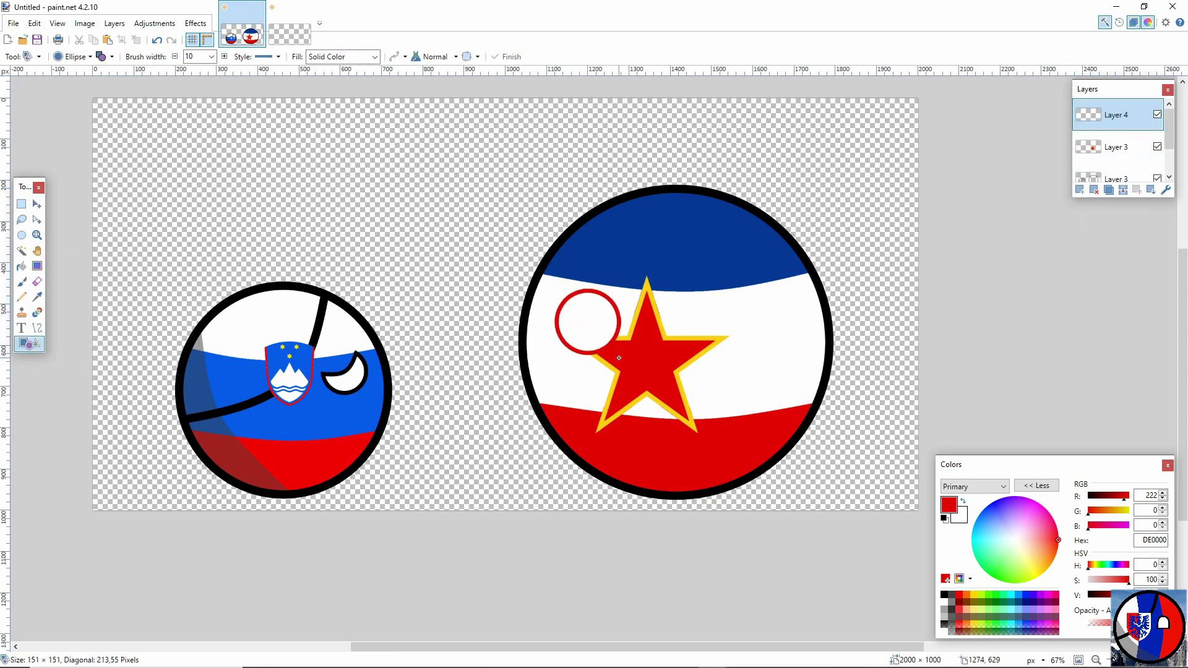
{"action": "left_click", "coordinate": [944, 595]}
{"action": "left_click_drag", "start_coordinate": [636, 370], "coordinate": [649, 376]}
Erase the upper-right part of the large ball's eye with a 200 px eraser.
{"action": "key", "text": "e"}
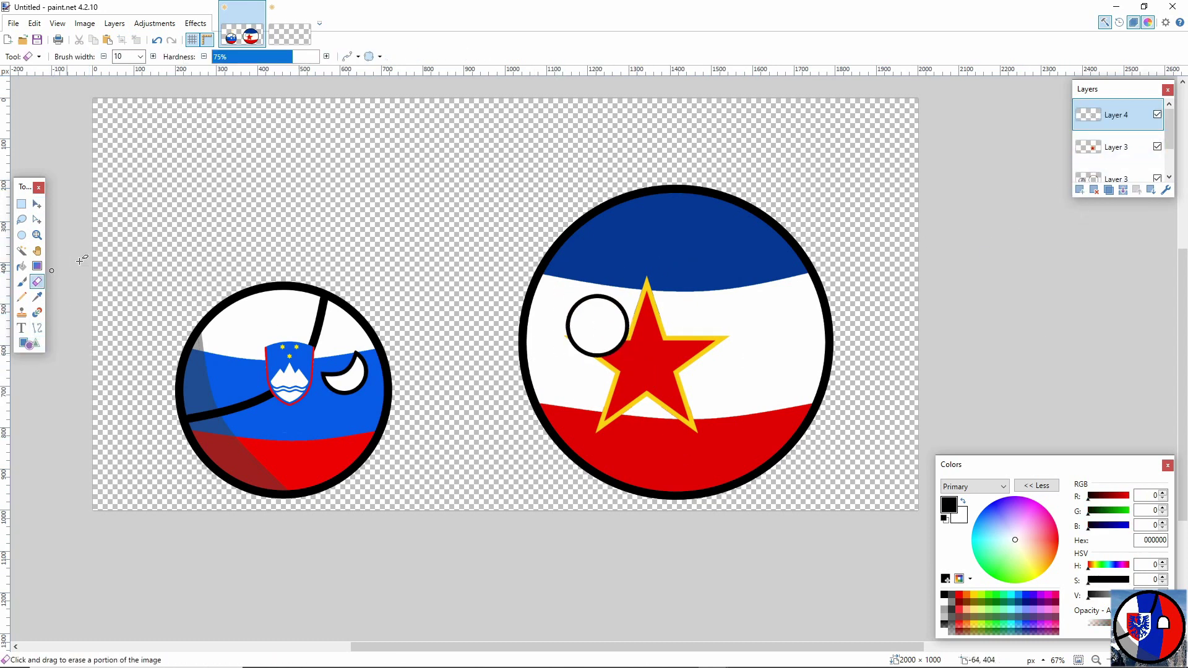
{"action": "left_click", "coordinate": [140, 56]}
{"action": "left_click", "coordinate": [273, 255]}
{"action": "left_click", "coordinate": [141, 56]}
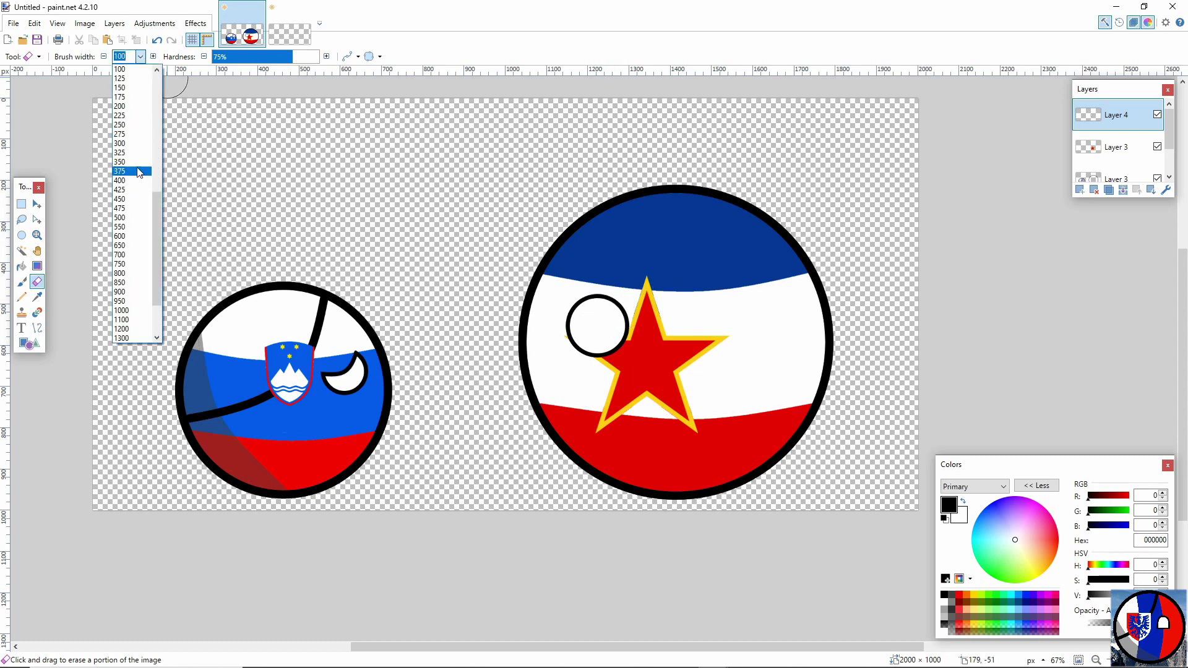
{"action": "left_click", "coordinate": [127, 106]}
Draw a 10 px black line between the ends of the large ball's cut eye and bend it along the erased arc.
{"action": "left_click", "coordinate": [37, 235]}
{"action": "left_click_drag", "start_coordinate": [513, 291], "coordinate": [687, 365]}
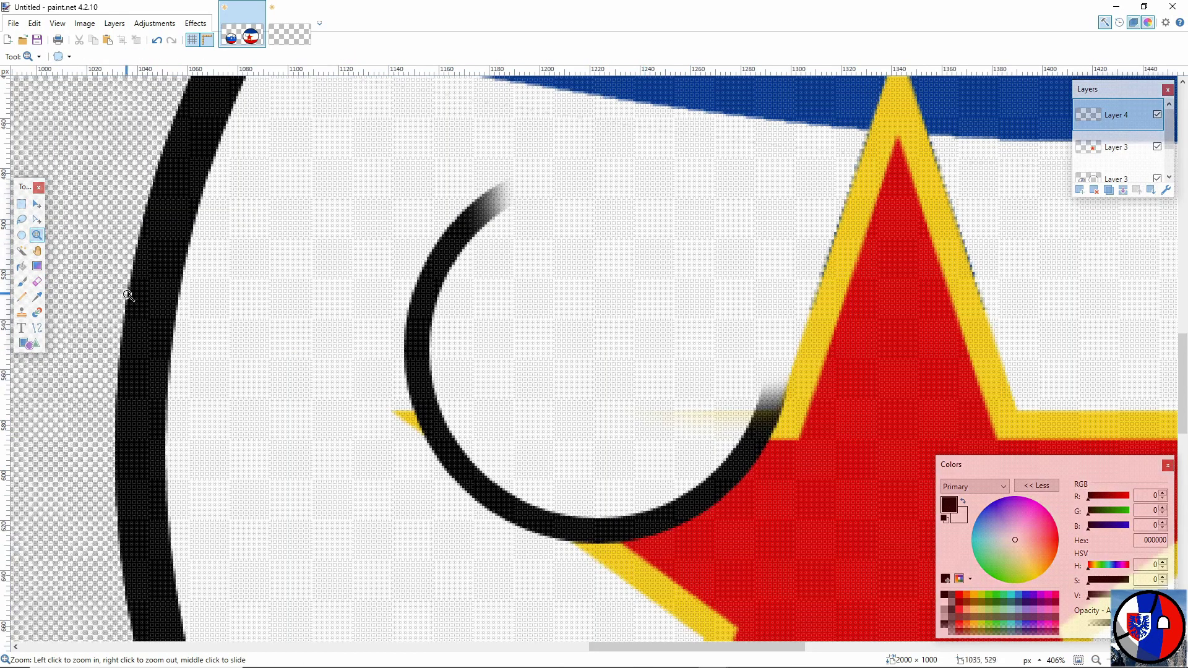
{"action": "left_click", "coordinate": [37, 328]}
{"action": "mouse_move", "coordinate": [493, 434]}
{"action": "left_mouse_down"}
{"action": "mouse_move", "coordinate": [676, 316]}
{"action": "mouse_move", "coordinate": [785, 397]}
{"action": "left_mouse_up"}
{"action": "left_click", "coordinate": [176, 56]}
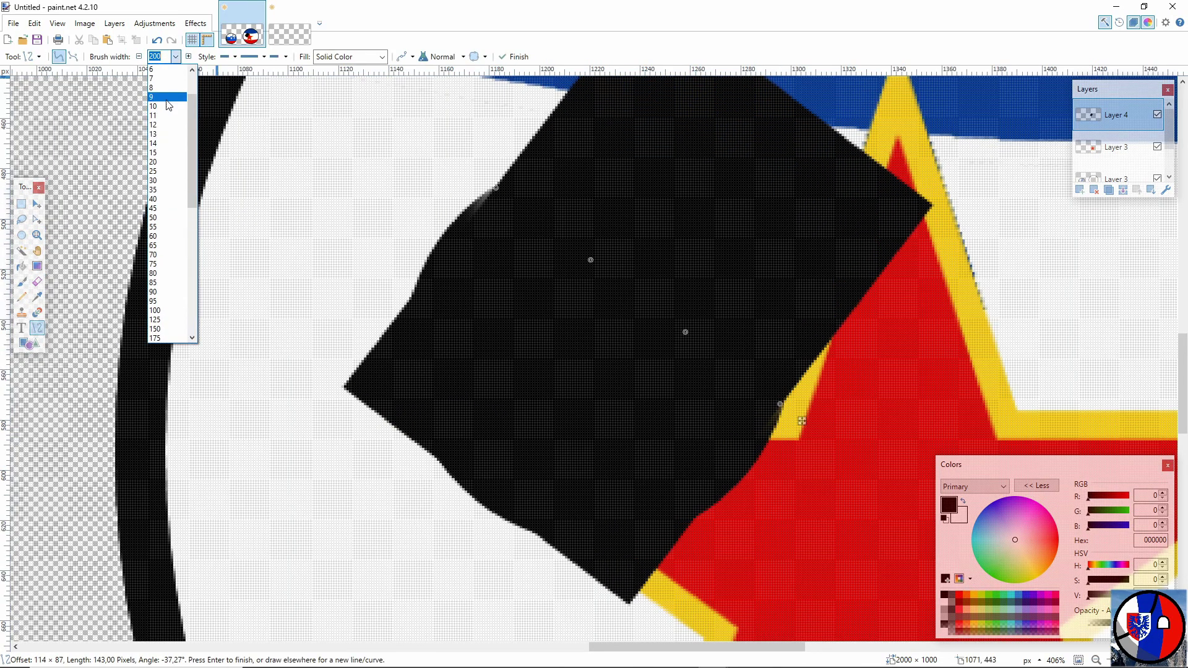
{"action": "left_click", "coordinate": [162, 179]}
{"action": "left_click_drag", "start_coordinate": [591, 260], "coordinate": [545, 328]}
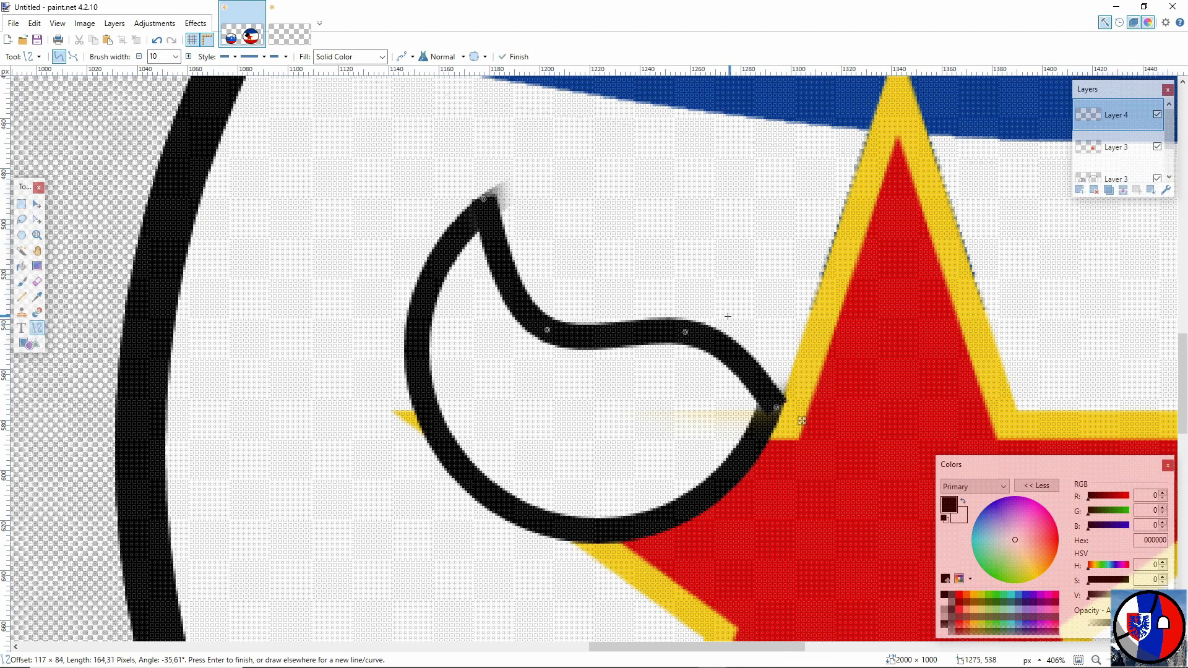
{"action": "left_click_drag", "start_coordinate": [685, 332], "coordinate": [658, 397]}
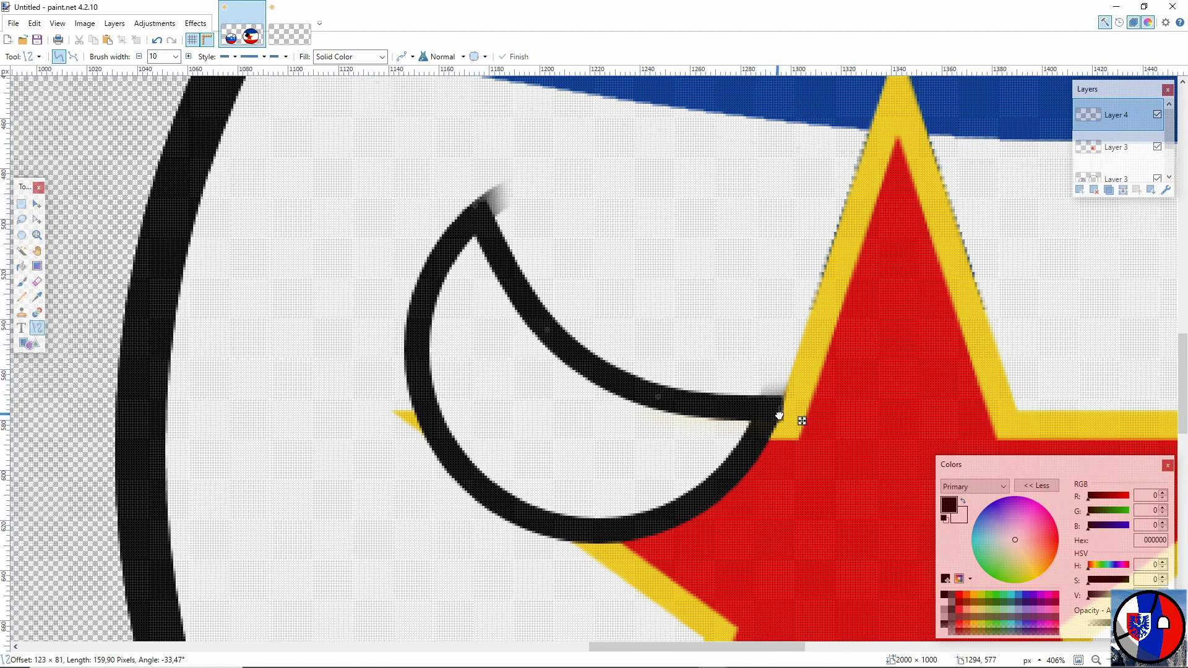
{"action": "left_click_drag", "start_coordinate": [779, 416], "coordinate": [776, 421]}
Erase the leftover smudges outside the corners of the large ball's eye with a 10 px eraser.
{"action": "key", "text": "e"}
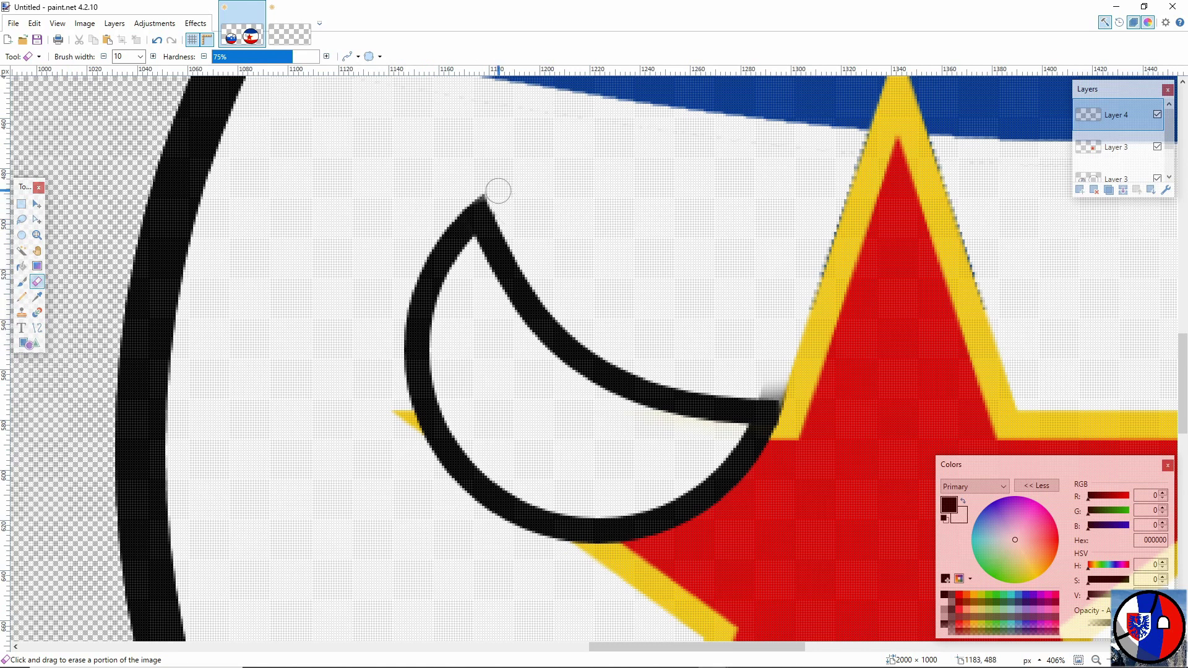
{"action": "key", "text": "ctrl+minus"}
{"action": "key", "text": "ctrl+minus"}
{"action": "key", "text": "ctrl+minus"}
{"action": "key", "text": "ctrl+minus"}
{"action": "key", "text": "ctrl+minus"}
{"action": "key", "text": "ctrl+minus"}
{"action": "key", "text": "ctrl+minus"}
{"action": "key", "text": "ctrl+minus"}
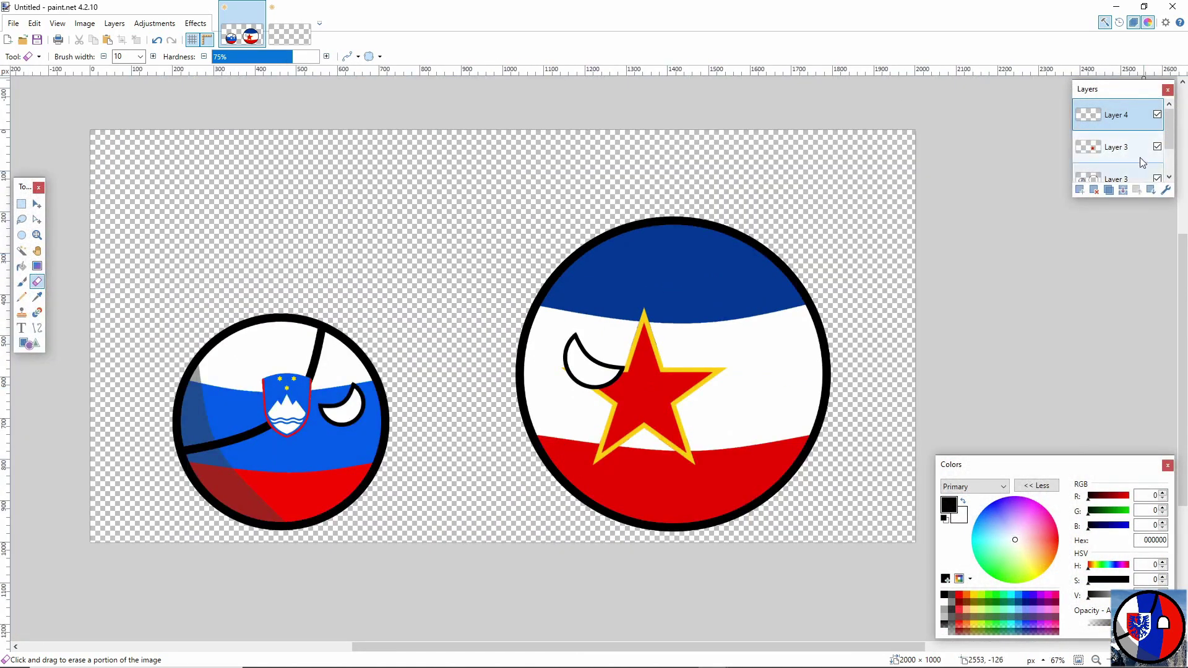
Select the inside of the large ball's eye at 45% tolerance and fill it with a red-to-white radial gradient (FF0000).
{"action": "key", "text": "s"}
{"action": "key", "text": "s"}
{"action": "key", "text": "s"}
{"action": "key", "text": "s"}
{"action": "left_click", "coordinate": [588, 370]}
{"action": "left_click", "coordinate": [305, 57]}
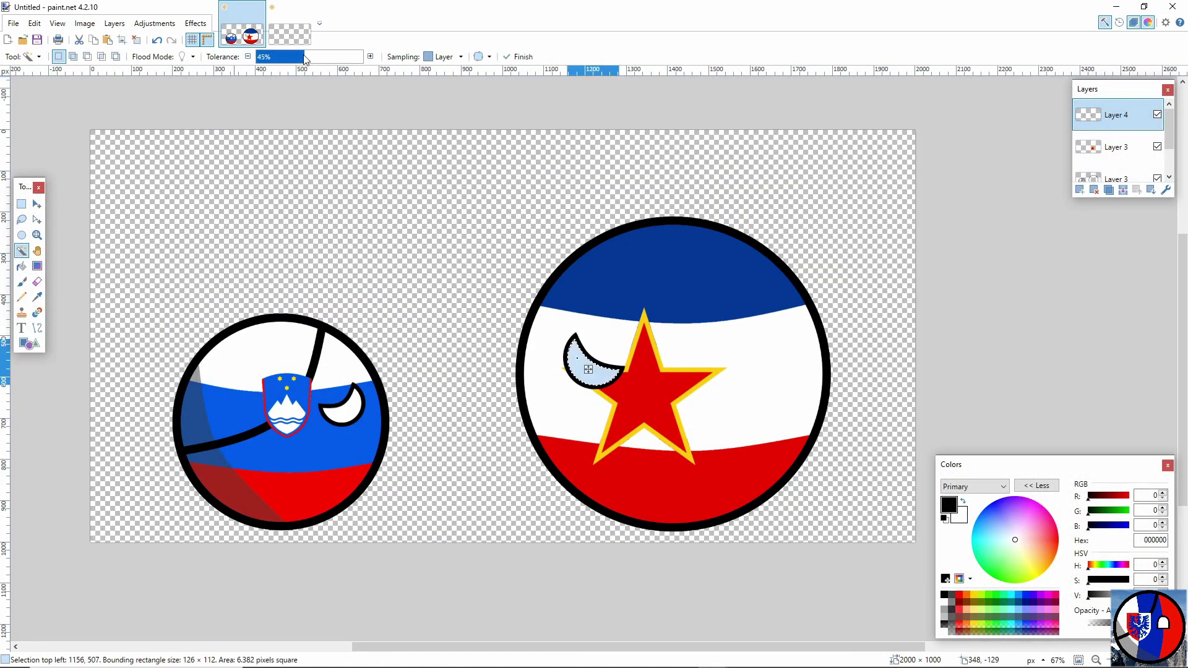
{"action": "key", "text": "f"}
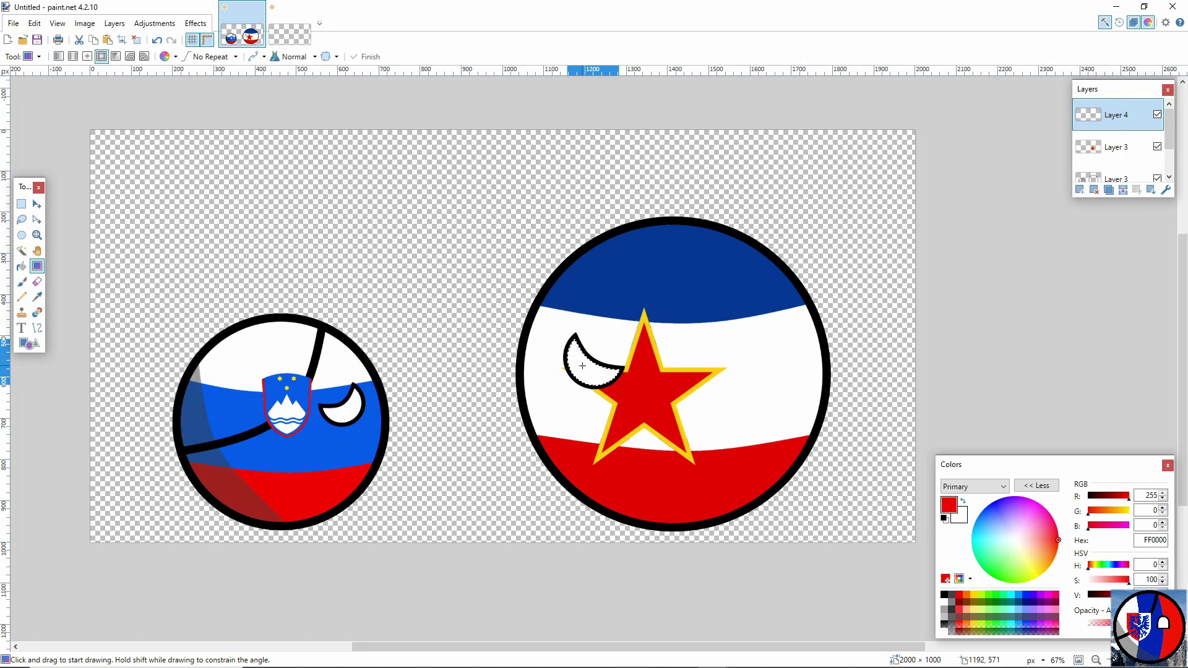
Duplicate the large ball's red eye, flip the copy horizontally and place it across the star as the second eye.
{"action": "key", "text": "s"}
{"action": "left_click_drag", "start_coordinate": [553, 320], "coordinate": [631, 401]}
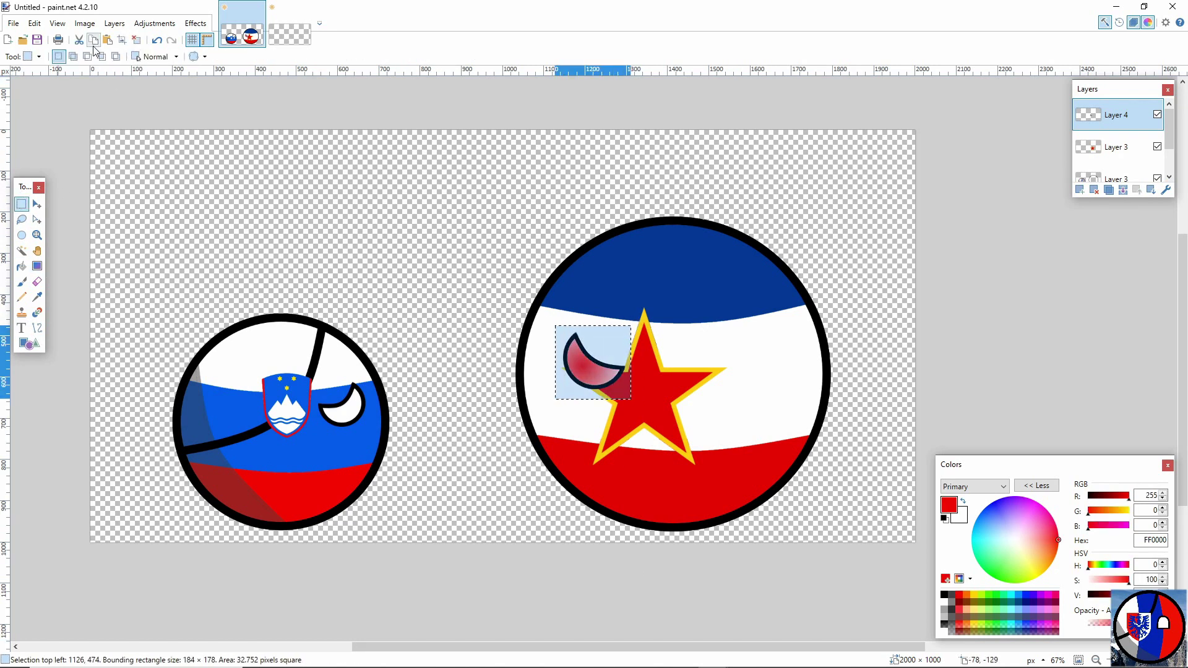
{"action": "key", "text": "m"}
{"action": "left_click_drag", "start_coordinate": [553, 362], "coordinate": [706, 365]}
{"action": "key", "text": "ctrl+d"}
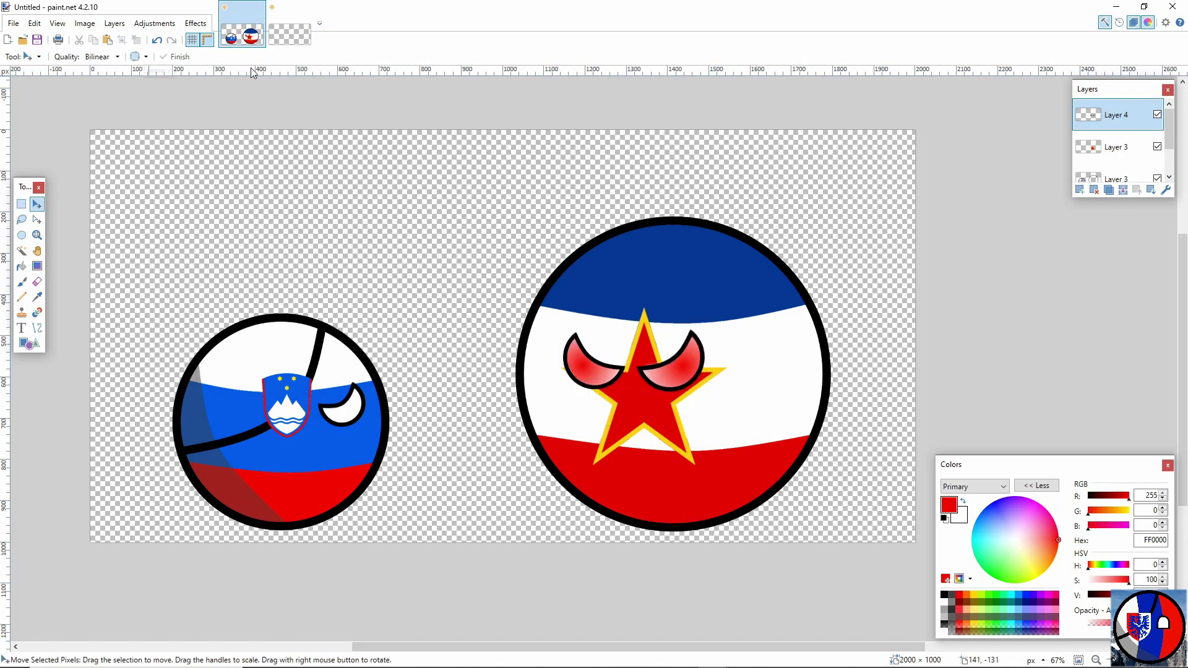
Merge the eyes into the star layer, add a new layer directly above the background and hide the layers over it.
{"action": "left_click", "coordinate": [1124, 191]}
{"action": "left_click", "coordinate": [1124, 192]}
{"action": "left_click", "coordinate": [1124, 191]}
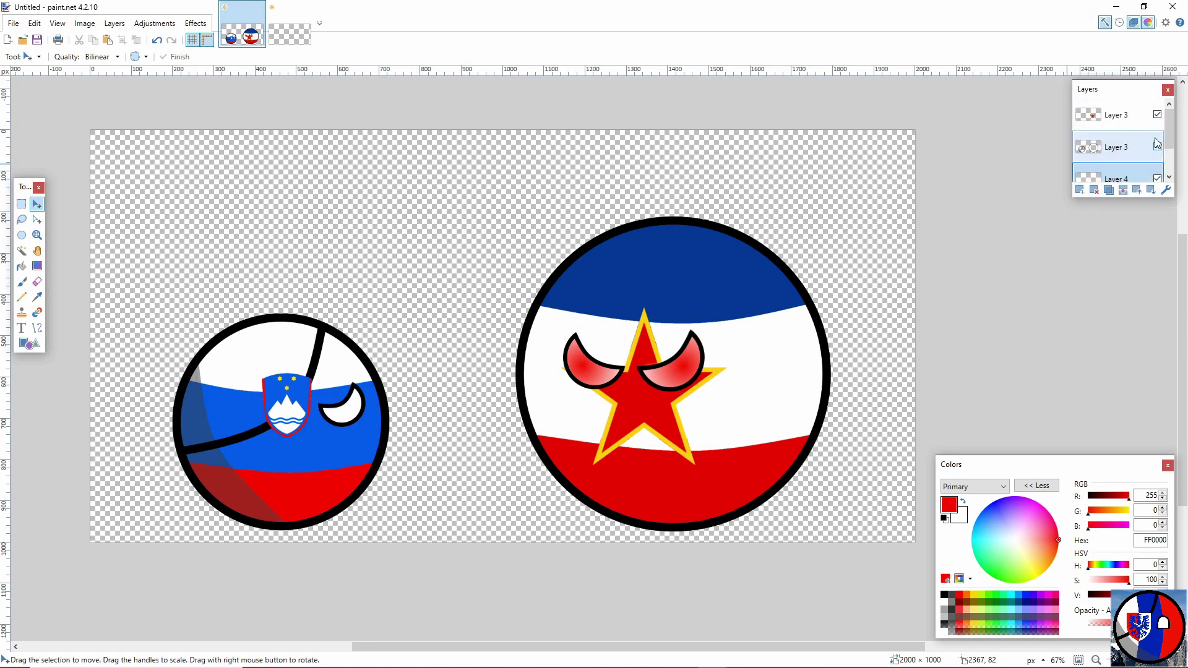
{"action": "left_click", "coordinate": [1124, 192]}
Outline a translucent 404040 shadow along the large ball's lower-left side with 10 px curves and fill it at 25% tolerance.
{"action": "left_click", "coordinate": [37, 326]}
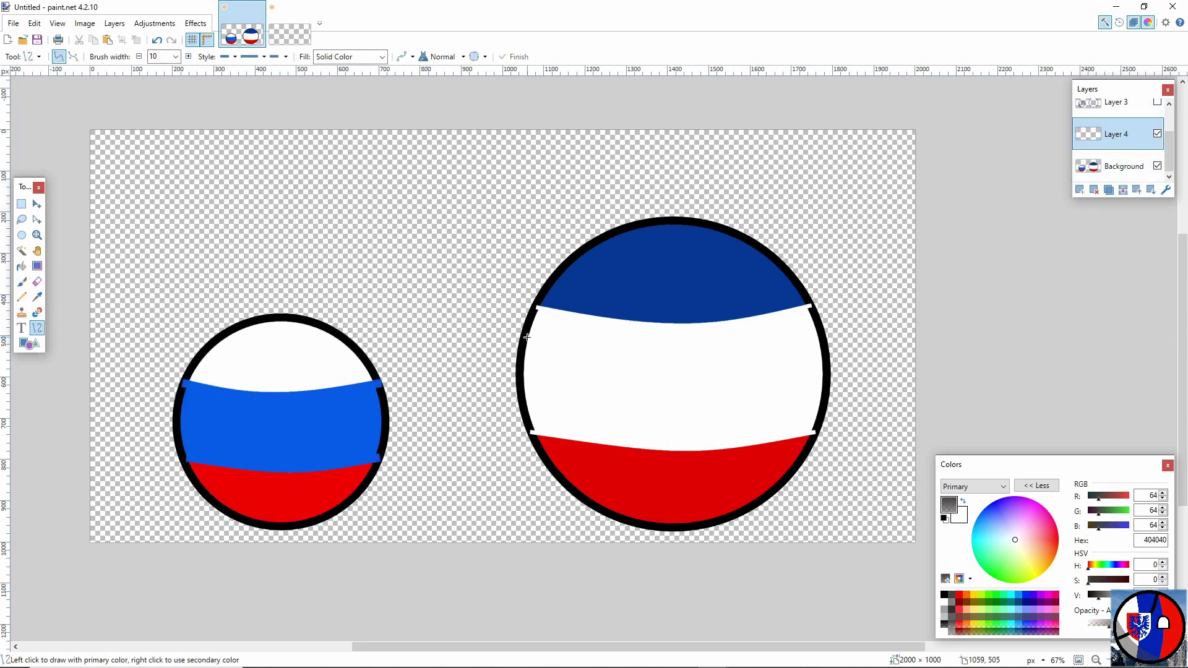
{"action": "left_click_drag", "start_coordinate": [586, 380], "coordinate": [579, 397]}
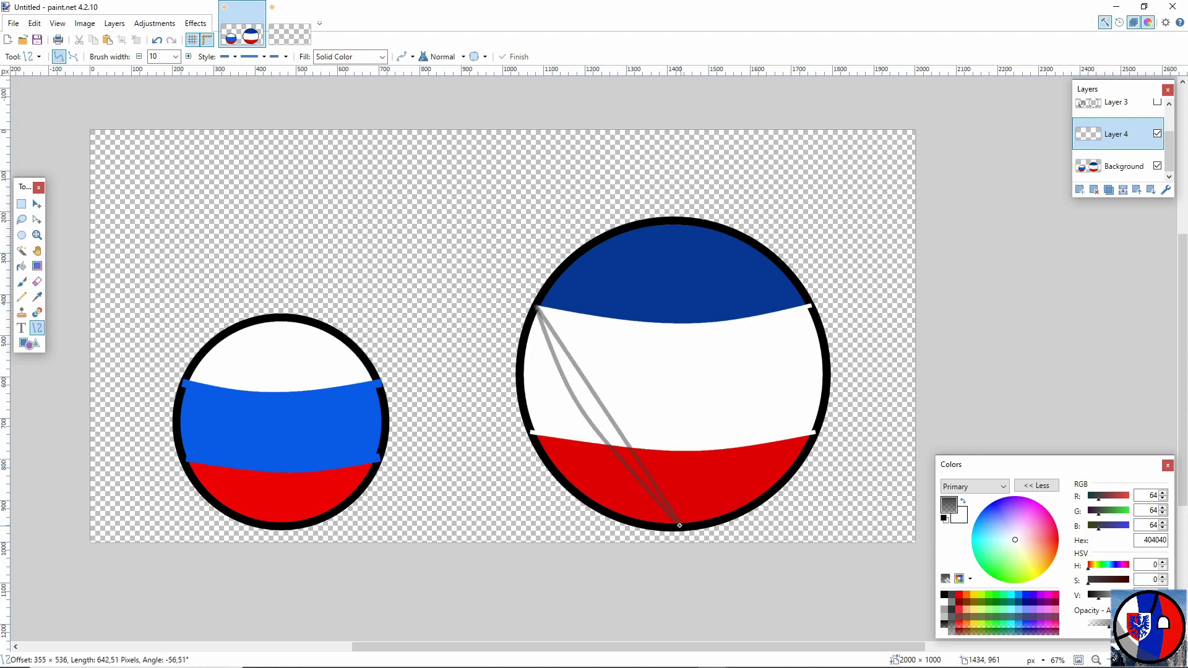
{"action": "left_click_drag", "start_coordinate": [588, 376], "coordinate": [528, 410]}
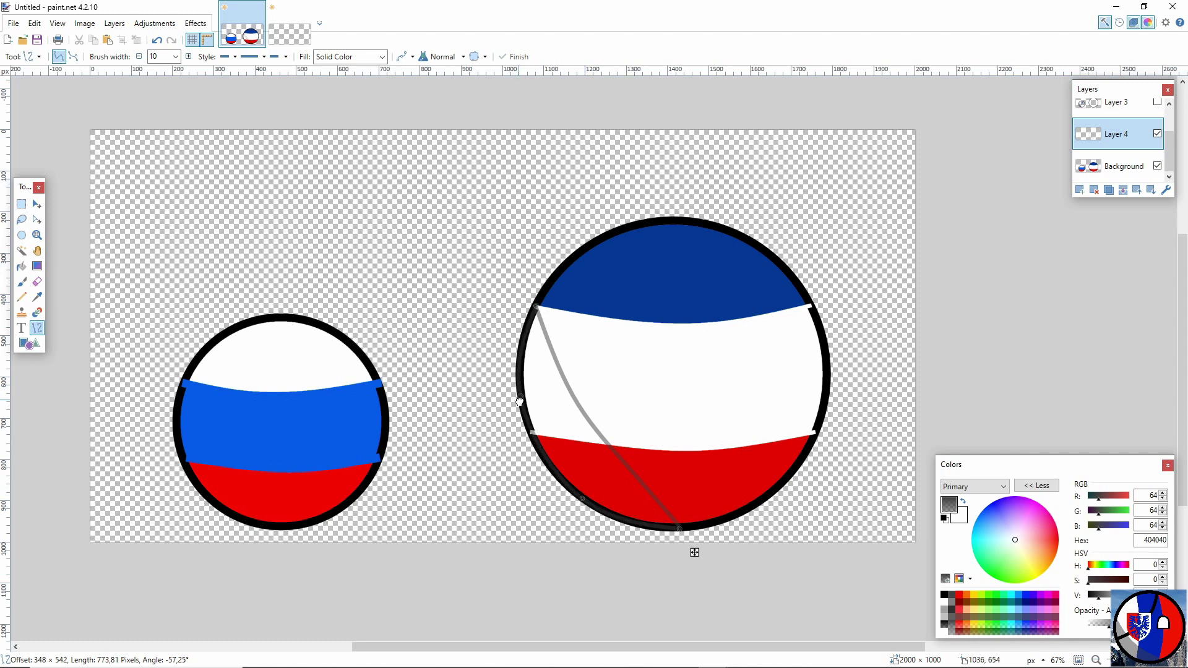
{"action": "key", "text": "f"}
{"action": "left_click_drag", "start_coordinate": [309, 62], "coordinate": [303, 59]}
{"action": "left_click", "coordinate": [558, 414]}
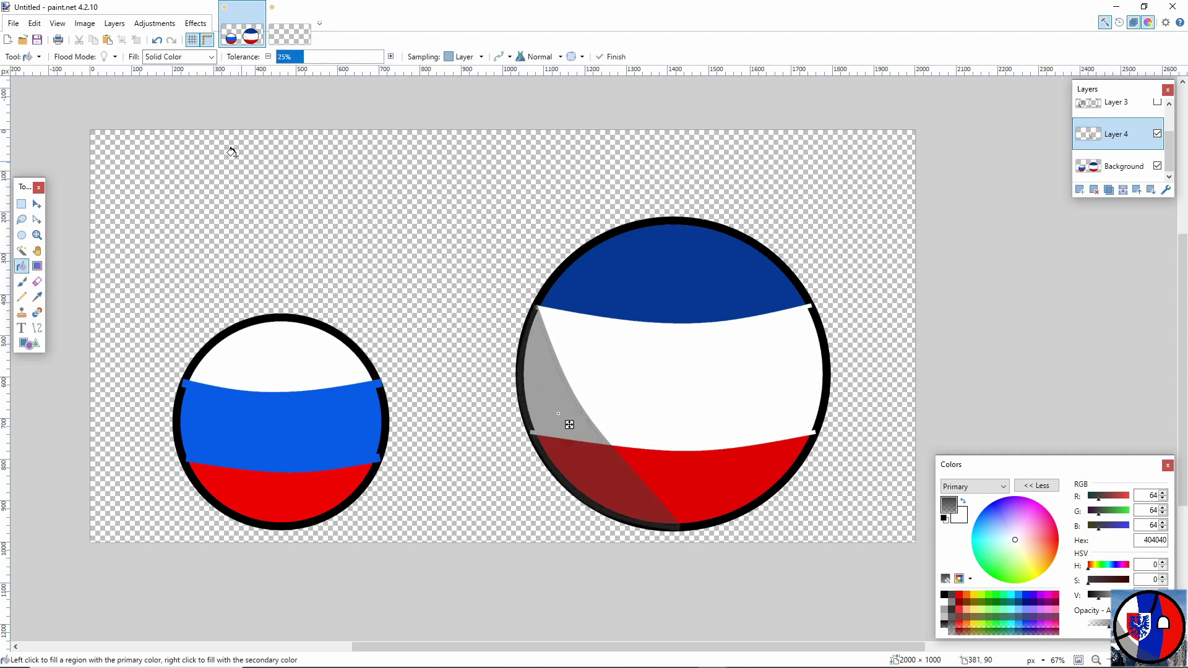
Show the hidden layers again and merge the shading layer down into the background.
{"action": "left_click", "coordinate": [1158, 103]}
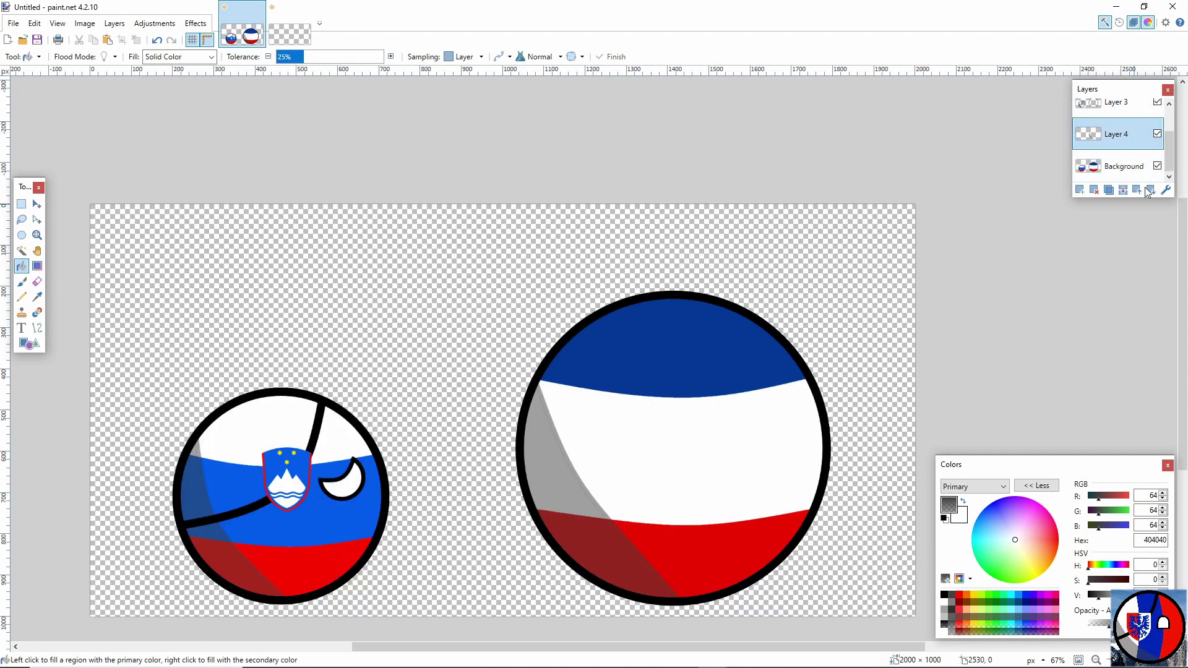
{"action": "scroll", "coordinate": [1145, 124], "scroll_direction": "up", "scroll_amount": 3}
{"action": "scroll", "coordinate": [1021, 266], "scroll_direction": "down", "scroll_amount": 3}
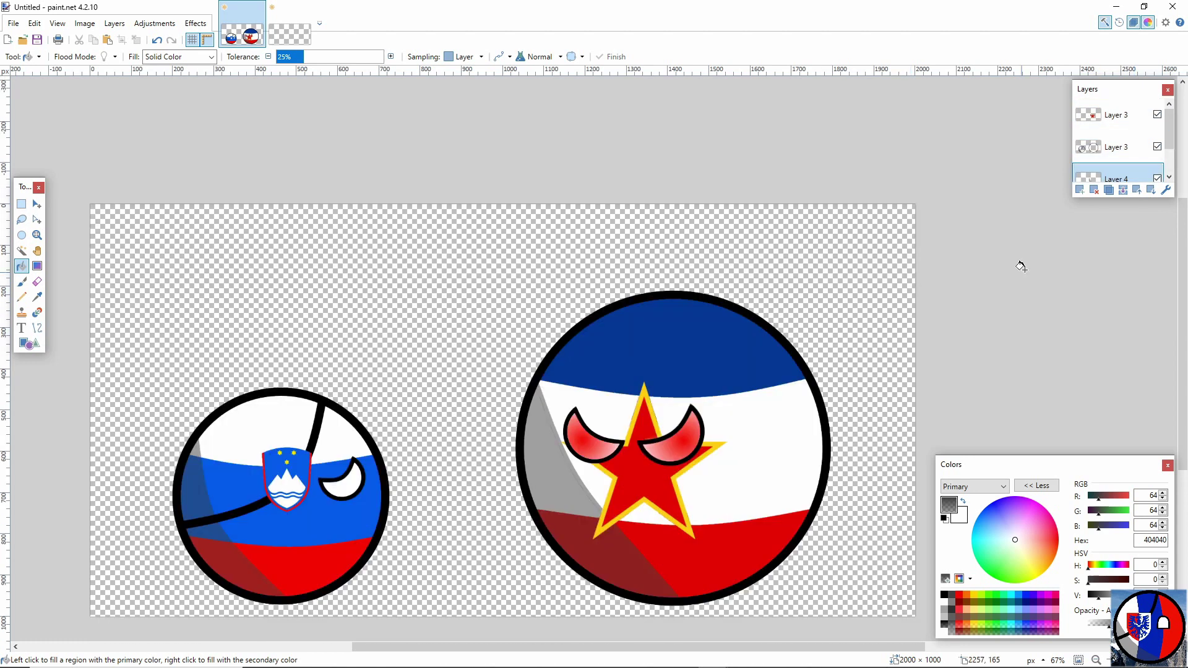
{"action": "left_click", "coordinate": [1125, 193]}
Switch to the browser, search Google Images for "gun ak 47" and open the plastic AK47 picture from Victoria Party Store.
{"action": "key", "text": "alt+Tab"}
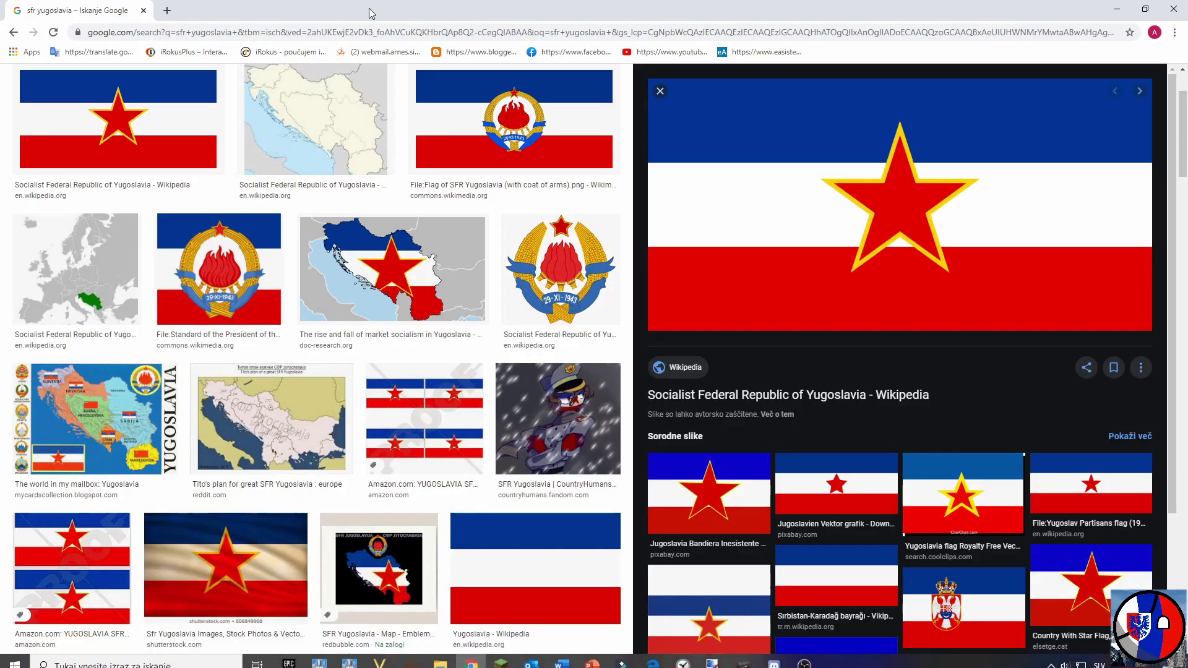
{"action": "left_click", "coordinate": [352, 32]}
{"action": "type", "text": "gun ak 47"}
{"action": "key", "text": "Return"}
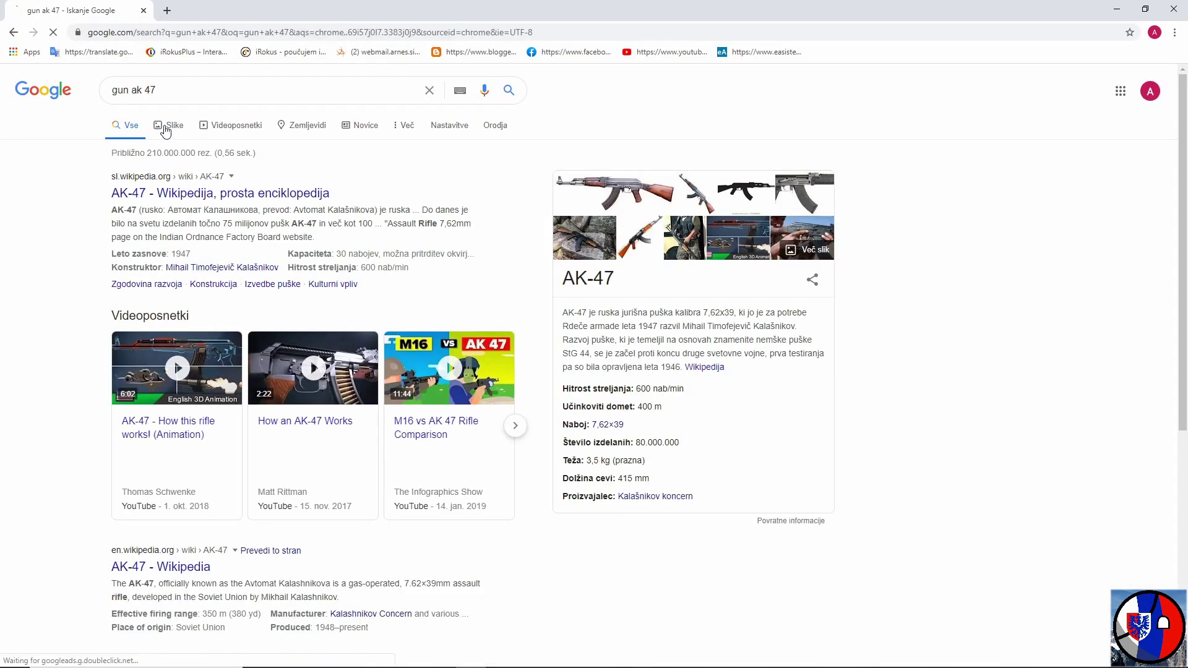
{"action": "left_click", "coordinate": [166, 122]}
{"action": "left_click", "coordinate": [867, 234]}
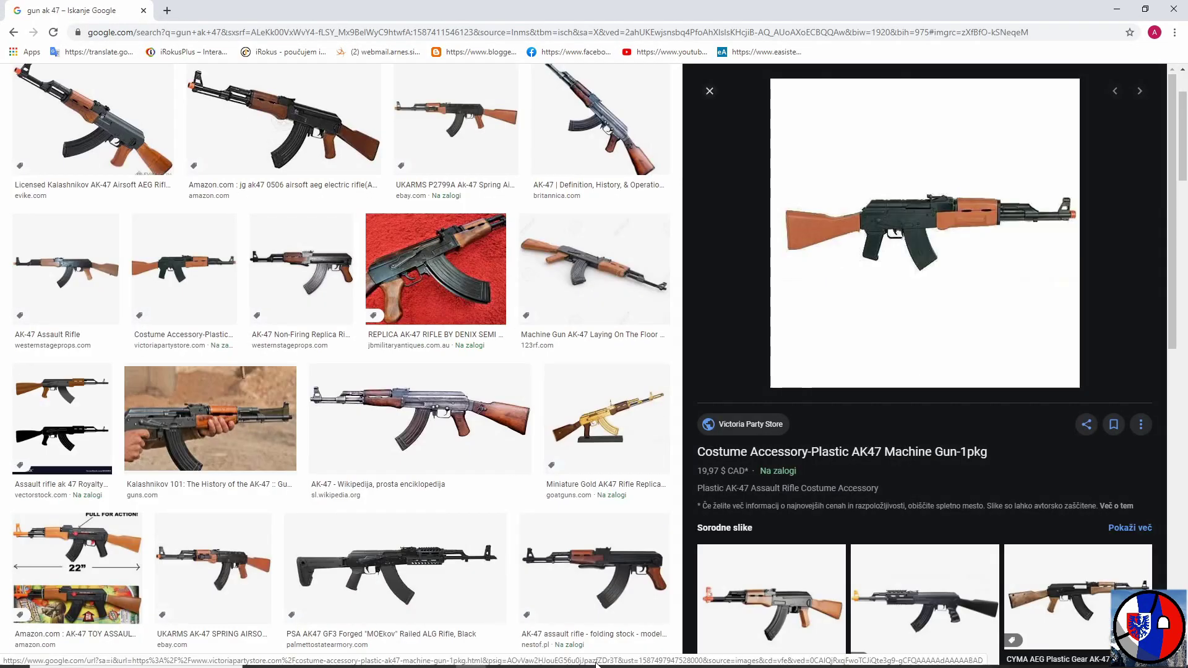
Return to paint.net, paste the copied rifle picture into a new 500 × 500 px image and add an empty layer above it.
{"action": "left_click", "coordinate": [471, 655]}
{"action": "key", "text": "ctrl+v"}
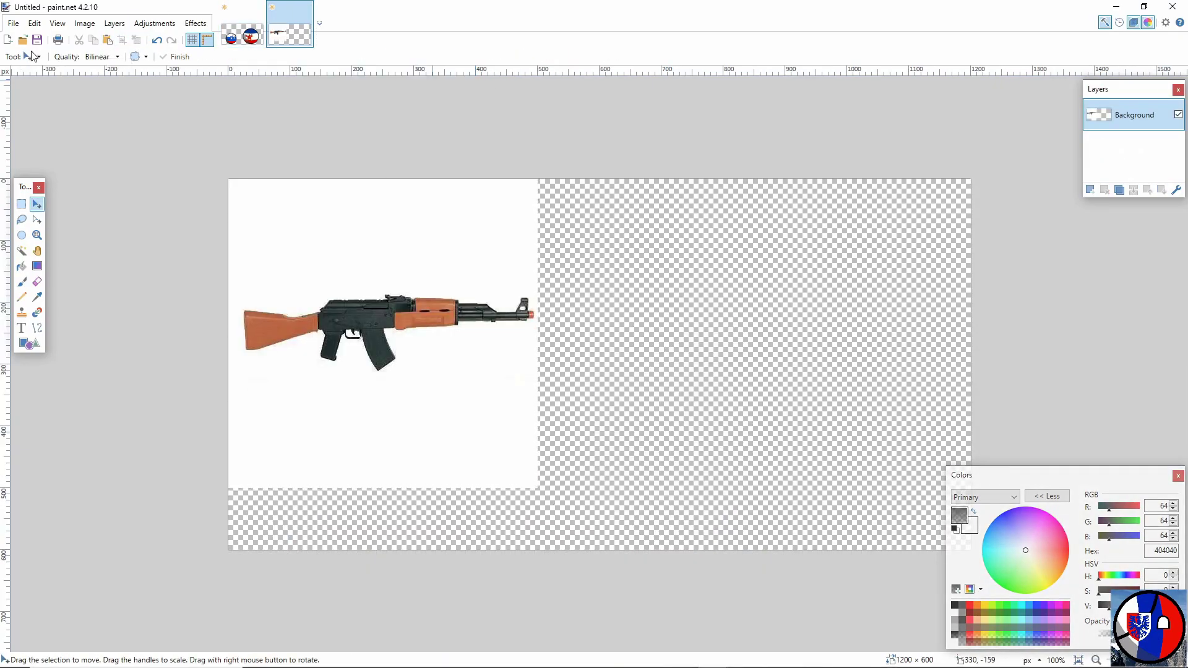
{"action": "key", "text": "ctrl+n"}
{"action": "key", "text": "Return"}
{"action": "key", "text": "ctrl+v"}
{"action": "key", "text": "ctrl+shift+n"}
Trace the rifle's upper outline from the stock to the muzzle with 5 px black lines and curves on the new layer.
{"action": "key", "text": "z"}
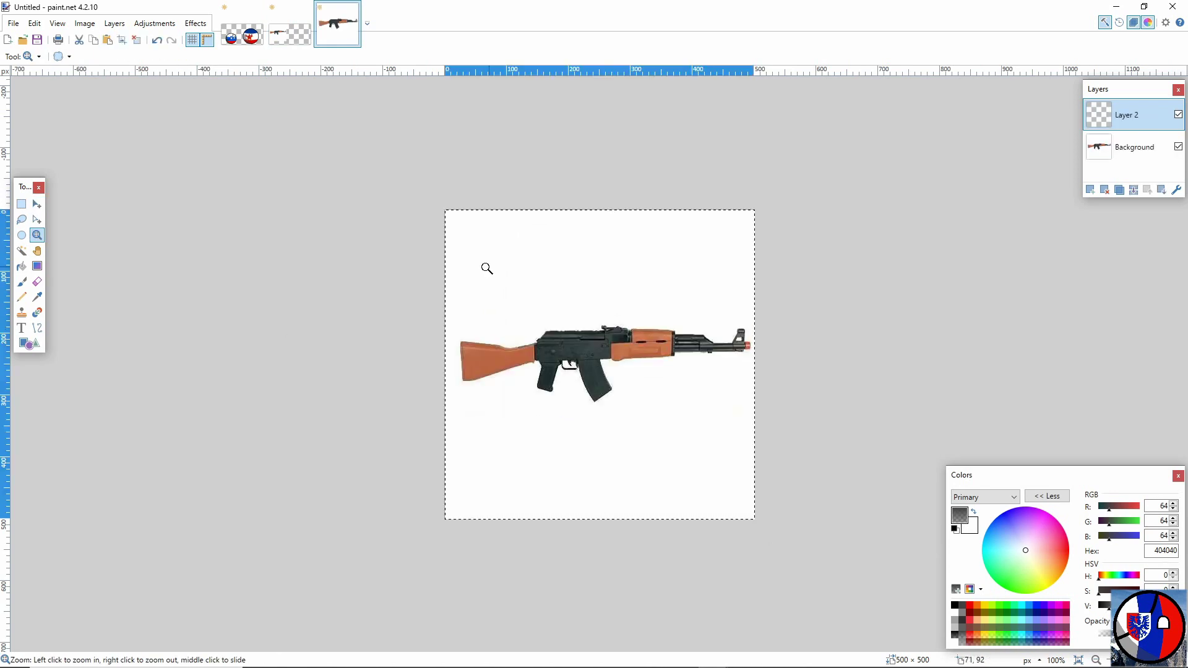
{"action": "left_click_drag", "start_coordinate": [752, 419], "coordinate": [752, 419]}
{"action": "scroll", "coordinate": [173, 87], "scroll_direction": "up", "scroll_amount": 2}
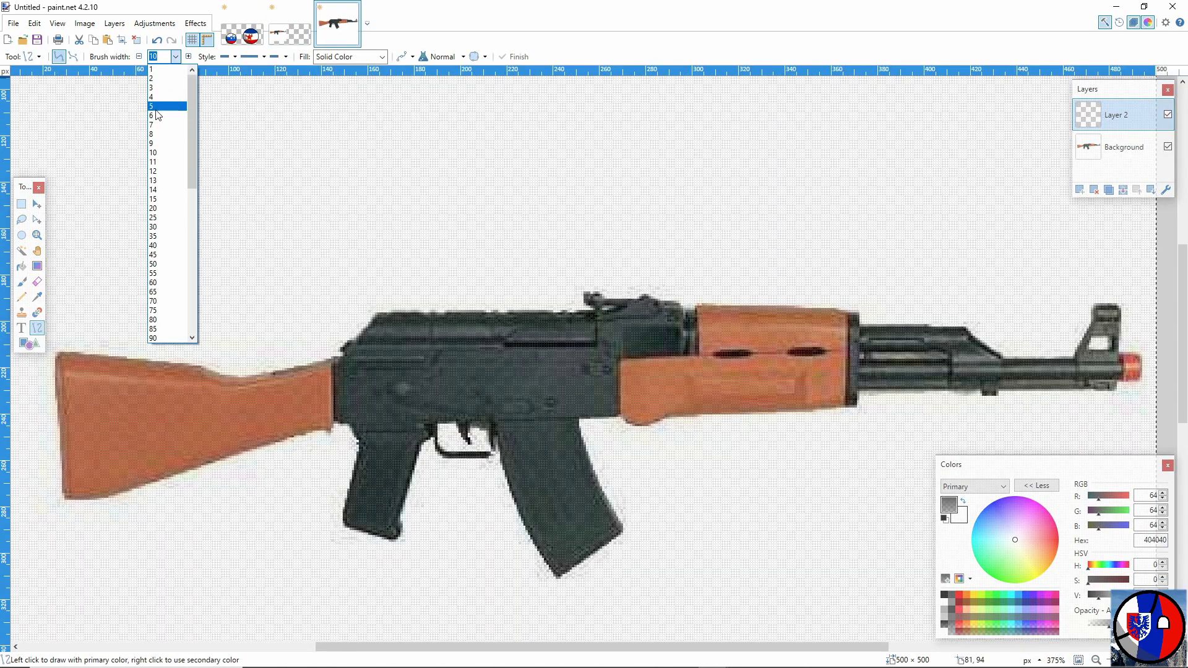
{"action": "left_click", "coordinate": [158, 115]}
{"action": "left_click", "coordinate": [944, 595]}
{"action": "mouse_move", "coordinate": [53, 351]}
{"action": "left_mouse_down"}
{"action": "mouse_move", "coordinate": [205, 365]}
{"action": "mouse_move", "coordinate": [339, 357]}
{"action": "left_mouse_up"}
{"action": "mouse_move", "coordinate": [247, 362]}
{"action": "left_mouse_down"}
{"action": "mouse_move", "coordinate": [246, 378]}
{"action": "mouse_move", "coordinate": [296, 368]}
{"action": "mouse_move", "coordinate": [374, 308]}
{"action": "left_mouse_up"}
{"action": "left_click_drag", "start_coordinate": [351, 331], "coordinate": [388, 369]}
{"action": "mouse_move", "coordinate": [373, 308]}
{"action": "left_mouse_down"}
{"action": "mouse_move", "coordinate": [845, 289]}
{"action": "mouse_move", "coordinate": [627, 288]}
{"action": "mouse_move", "coordinate": [966, 320]}
{"action": "mouse_move", "coordinate": [1002, 358]}
{"action": "mouse_move", "coordinate": [1068, 358]}
{"action": "mouse_move", "coordinate": [1090, 316]}
{"action": "left_mouse_up"}
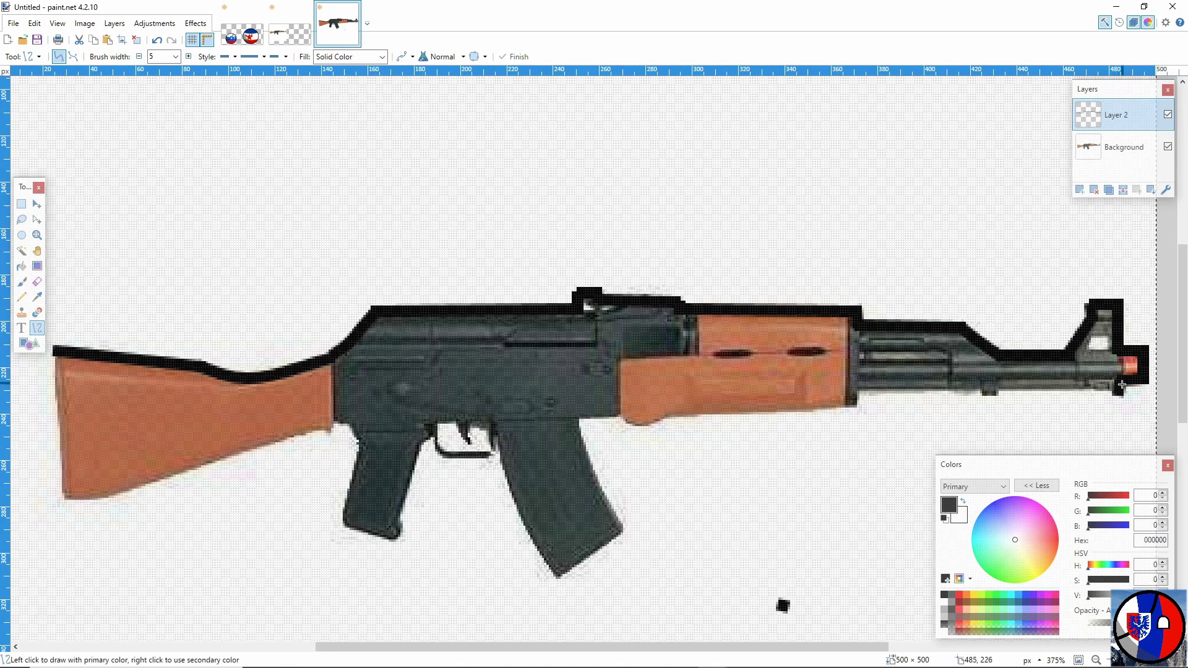
Trace the rifle's underside from the muzzle along the barrel and handguard, and outline the curved magazine in black.
{"action": "mouse_move", "coordinate": [1118, 397]}
{"action": "left_mouse_down"}
{"action": "mouse_move", "coordinate": [860, 397]}
{"action": "mouse_move", "coordinate": [862, 415]}
{"action": "mouse_move", "coordinate": [782, 427]}
{"action": "mouse_move", "coordinate": [577, 420]}
{"action": "mouse_move", "coordinate": [628, 529]}
{"action": "left_mouse_up"}
{"action": "left_click_drag", "start_coordinate": [561, 579], "coordinate": [628, 529]}
{"action": "left_click_drag", "start_coordinate": [498, 427], "coordinate": [560, 582]}
{"action": "left_click_drag", "start_coordinate": [530, 504], "coordinate": [514, 502]}
{"action": "key", "text": "Return"}
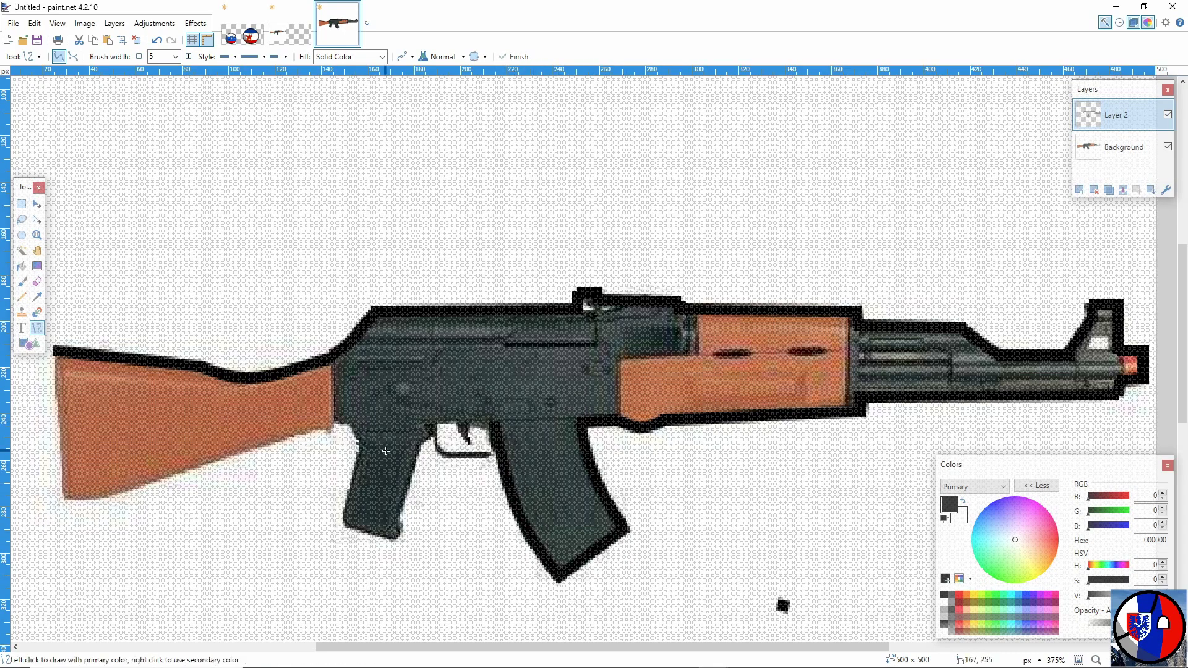
Outline the rear and underside of the stock, the pistol grip and the trigger guard with 5 px black curves.
{"action": "mouse_move", "coordinate": [53, 345]}
{"action": "left_mouse_down"}
{"action": "mouse_move", "coordinate": [61, 498]}
{"action": "mouse_move", "coordinate": [336, 423]}
{"action": "left_mouse_up"}
{"action": "key", "text": "Return"}
{"action": "left_click_drag", "start_coordinate": [151, 474], "coordinate": [151, 489]}
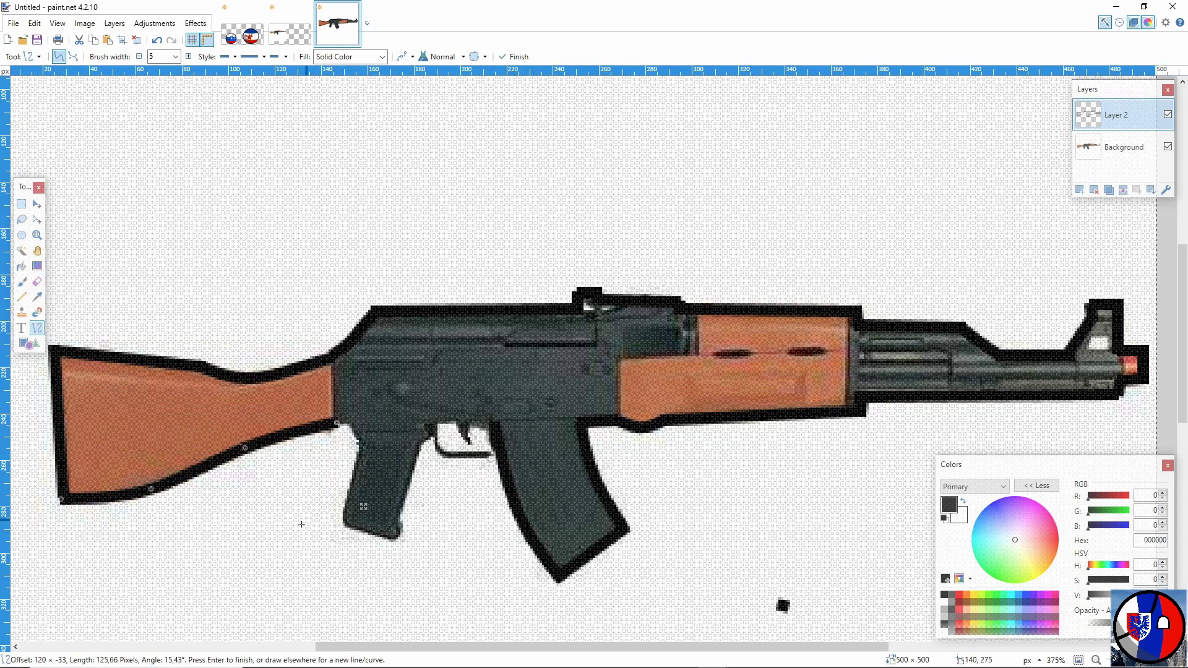
{"action": "mouse_move", "coordinate": [359, 445]}
{"action": "left_mouse_down"}
{"action": "mouse_move", "coordinate": [342, 455]}
{"action": "mouse_move", "coordinate": [343, 531]}
{"action": "mouse_move", "coordinate": [396, 546]}
{"action": "mouse_move", "coordinate": [430, 438]}
{"action": "mouse_move", "coordinate": [450, 458]}
{"action": "mouse_move", "coordinate": [490, 459]}
{"action": "mouse_move", "coordinate": [438, 435]}
{"action": "mouse_move", "coordinate": [444, 424]}
{"action": "mouse_move", "coordinate": [496, 427]}
{"action": "left_mouse_up"}
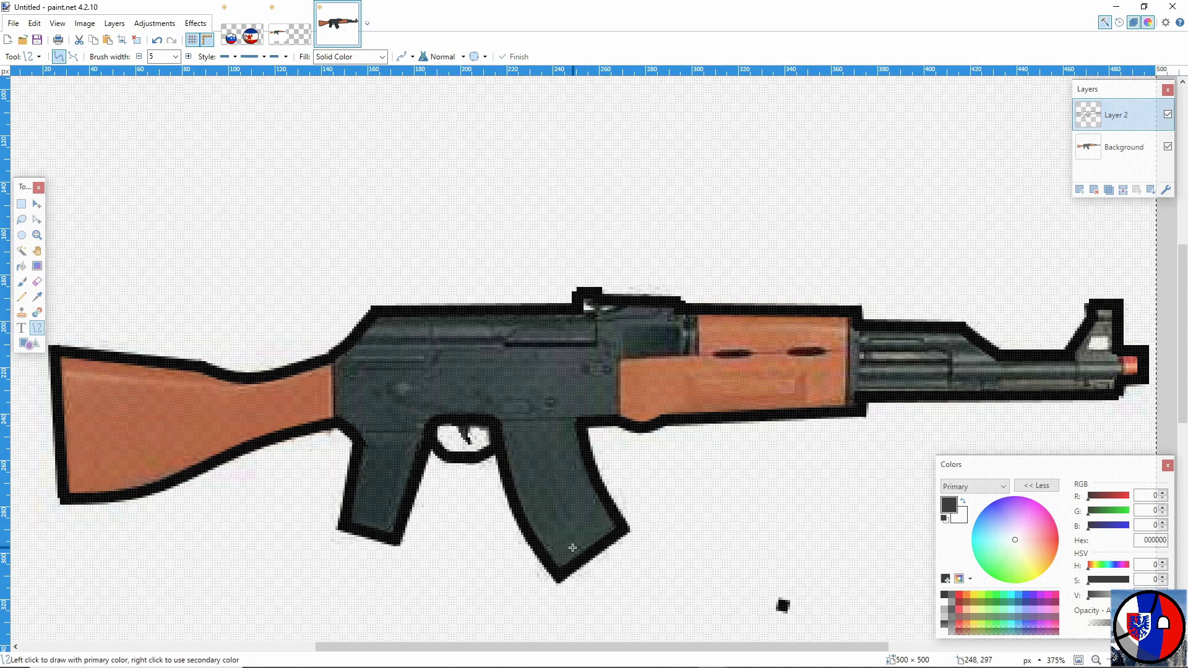
Draw black lines for the handguard's end edges, its two vent slots, the stock joint and the trigger.
{"action": "mouse_move", "coordinate": [620, 419]}
{"action": "left_mouse_down"}
{"action": "mouse_move", "coordinate": [619, 356]}
{"action": "mouse_move", "coordinate": [701, 355]}
{"action": "left_mouse_up"}
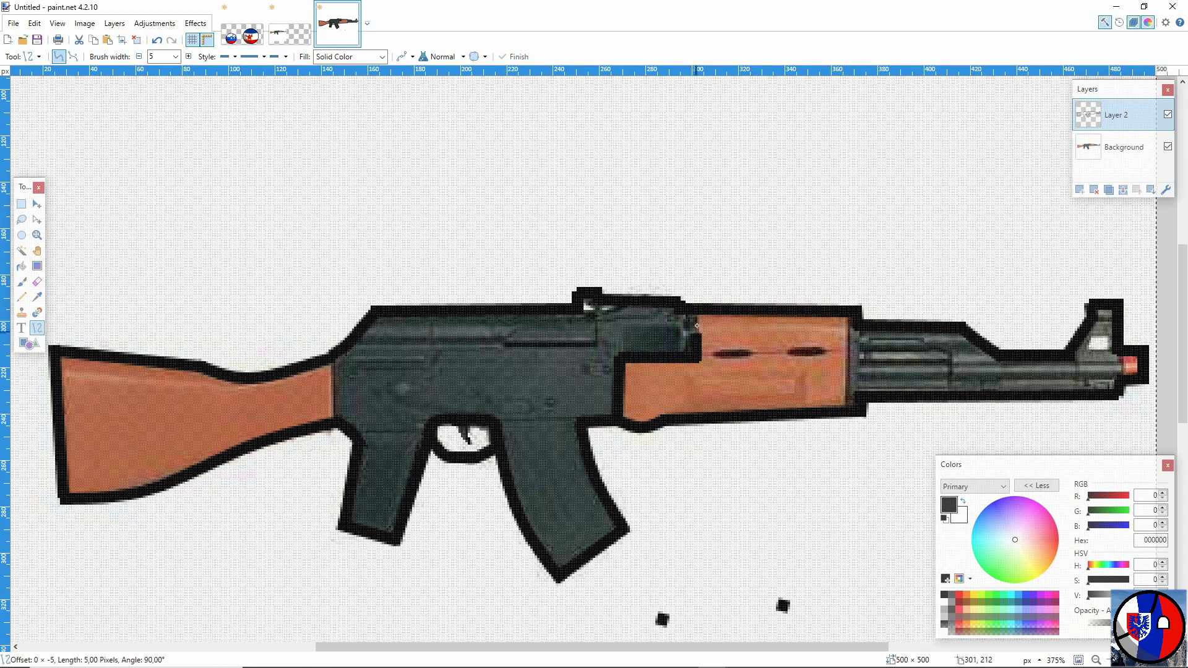
{"action": "left_click", "coordinate": [799, 492]}
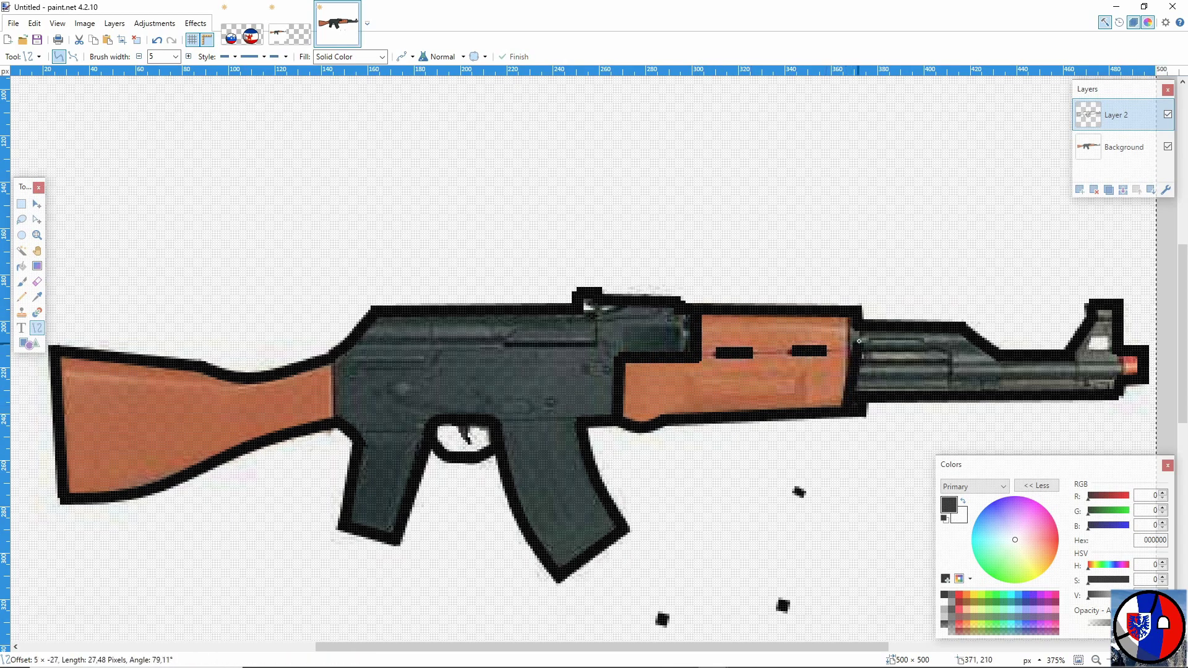
{"action": "left_click_drag", "start_coordinate": [862, 401], "coordinate": [860, 326]}
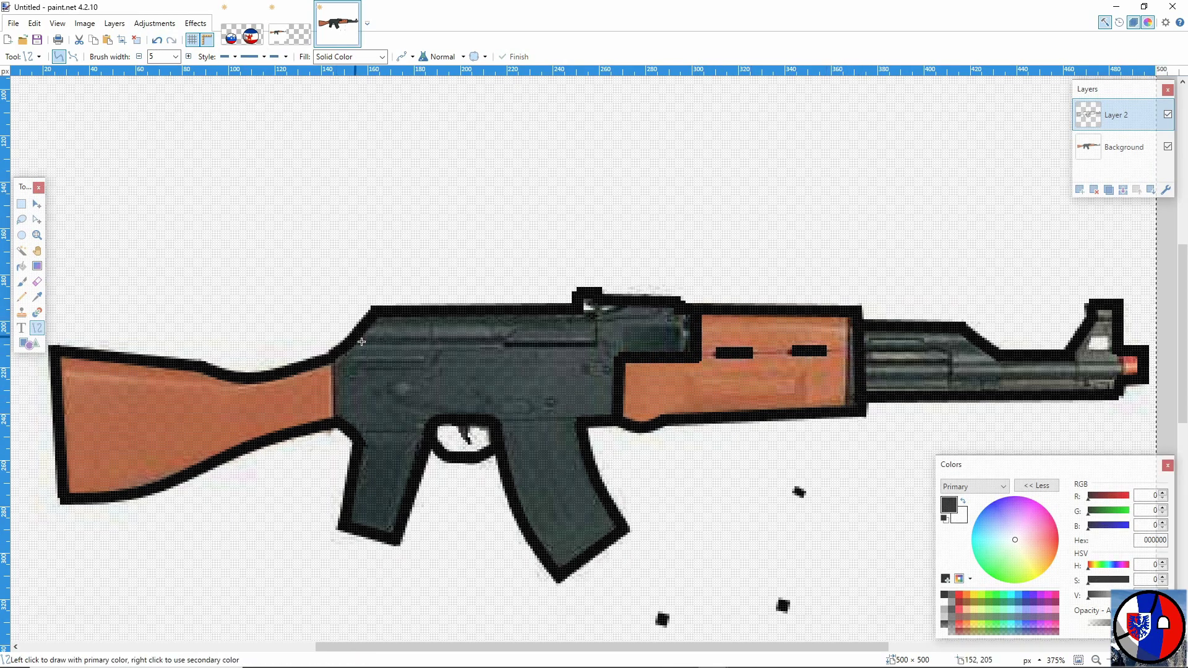
{"action": "left_click_drag", "start_coordinate": [332, 426], "coordinate": [329, 358]}
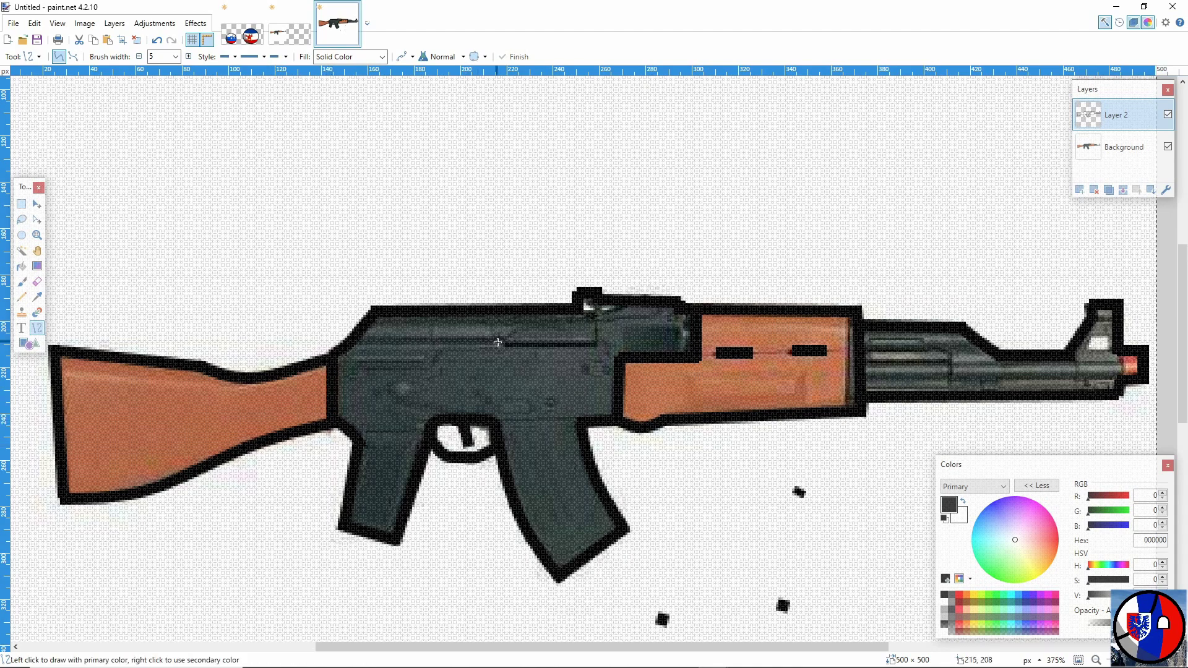
Draw black detail lines on the receiver, along the barrel and gas tube, and at the base of the muzzle tip.
{"action": "mouse_move", "coordinate": [498, 342]}
{"action": "left_mouse_down"}
{"action": "mouse_move", "coordinate": [598, 346]}
{"action": "mouse_move", "coordinate": [596, 302]}
{"action": "left_mouse_up"}
{"action": "left_click_drag", "start_coordinate": [862, 346], "coordinate": [948, 348]}
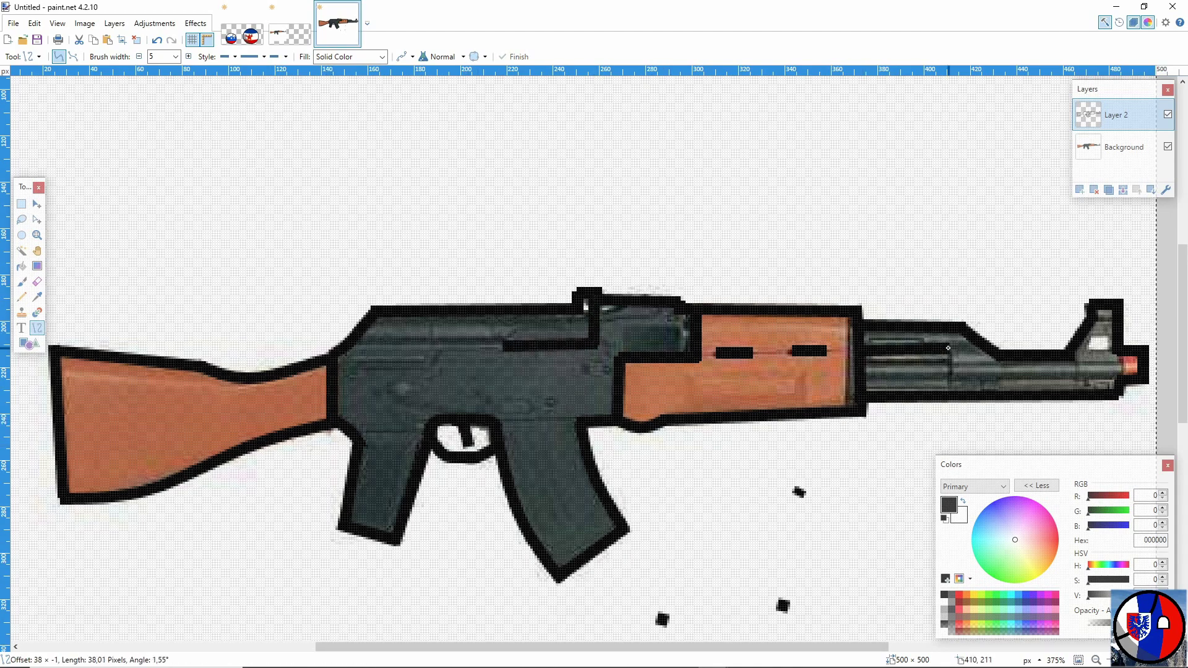
{"action": "mouse_move", "coordinate": [865, 365]}
{"action": "left_mouse_down"}
{"action": "mouse_move", "coordinate": [1088, 369]}
{"action": "mouse_move", "coordinate": [1122, 351]}
{"action": "left_mouse_up"}
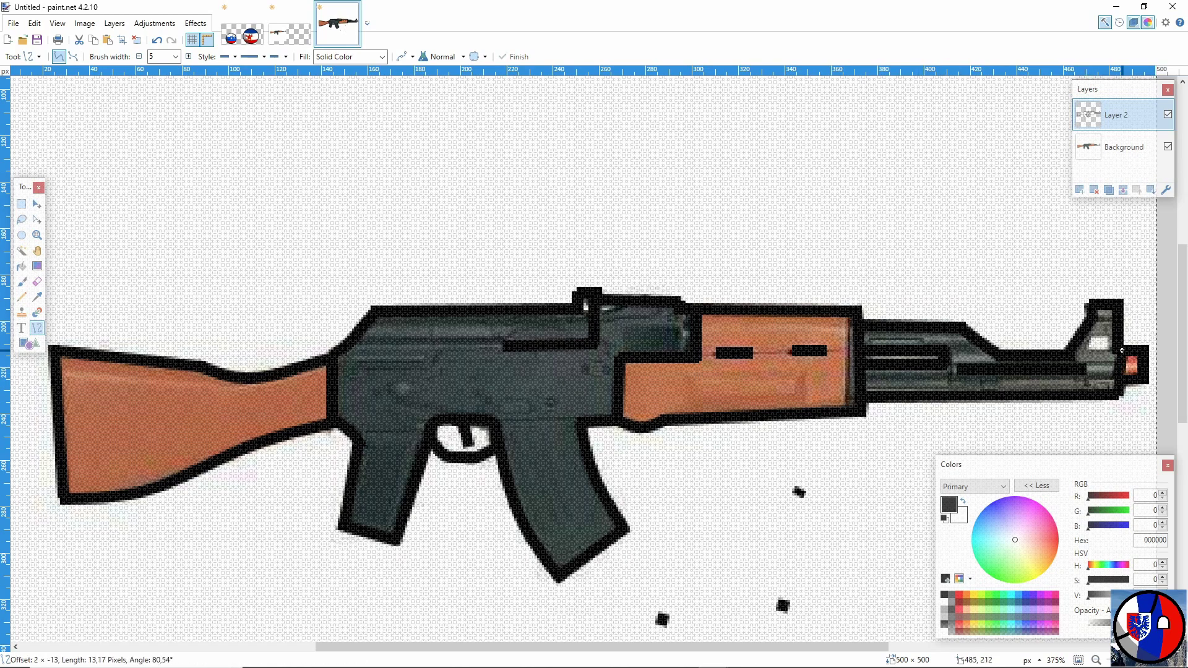
Sample the wood brown B96644 from the photo and fill the stock and handguard with it on the tracing layer.
{"action": "left_click", "coordinate": [37, 297]}
{"action": "left_click", "coordinate": [22, 266]}
{"action": "left_click", "coordinate": [37, 297]}
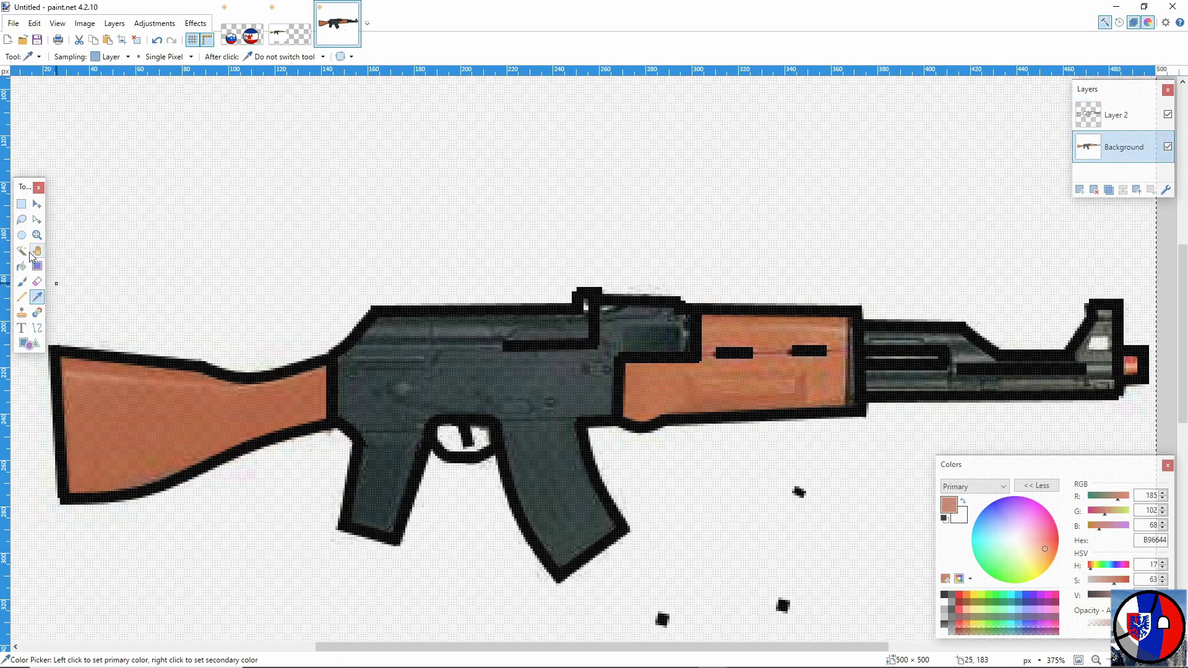
{"action": "left_click", "coordinate": [21, 266]}
{"action": "left_click", "coordinate": [185, 427]}
{"action": "left_click", "coordinate": [706, 384]}
Sample the dark grey 334141 from the photo and fill the receiver, grip and magazine with it.
{"action": "key", "text": "k"}
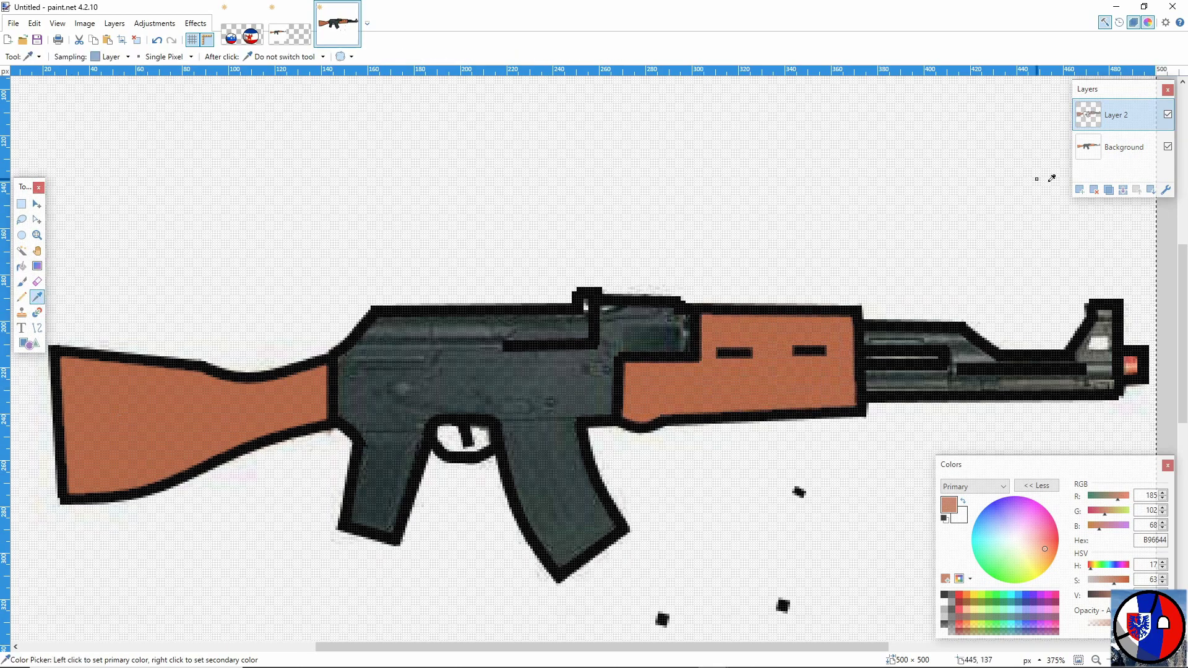
{"action": "left_click", "coordinate": [1124, 146]}
{"action": "left_click", "coordinate": [603, 350]}
{"action": "left_click", "coordinate": [21, 266]}
{"action": "left_click", "coordinate": [451, 380]}
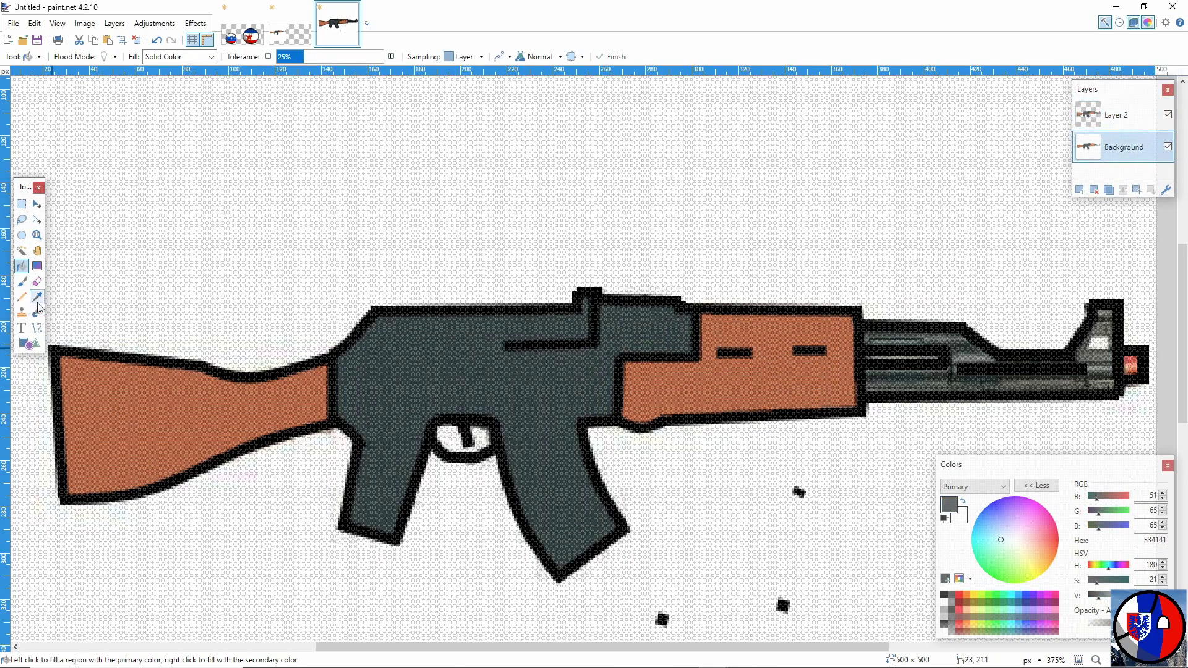
Sample the grey 616B63 from the photo and fill the barrel and front sight with it on the tracing layer.
{"action": "left_click", "coordinate": [37, 297]}
{"action": "left_click", "coordinate": [910, 338]}
{"action": "left_click", "coordinate": [22, 266]}
{"action": "left_click", "coordinate": [1003, 381]}
{"action": "left_click", "coordinate": [1114, 115]}
Sample the orange-red D05744 from the photo and fill the muzzle tip with it on the tracing layer.
{"action": "left_click", "coordinate": [37, 297]}
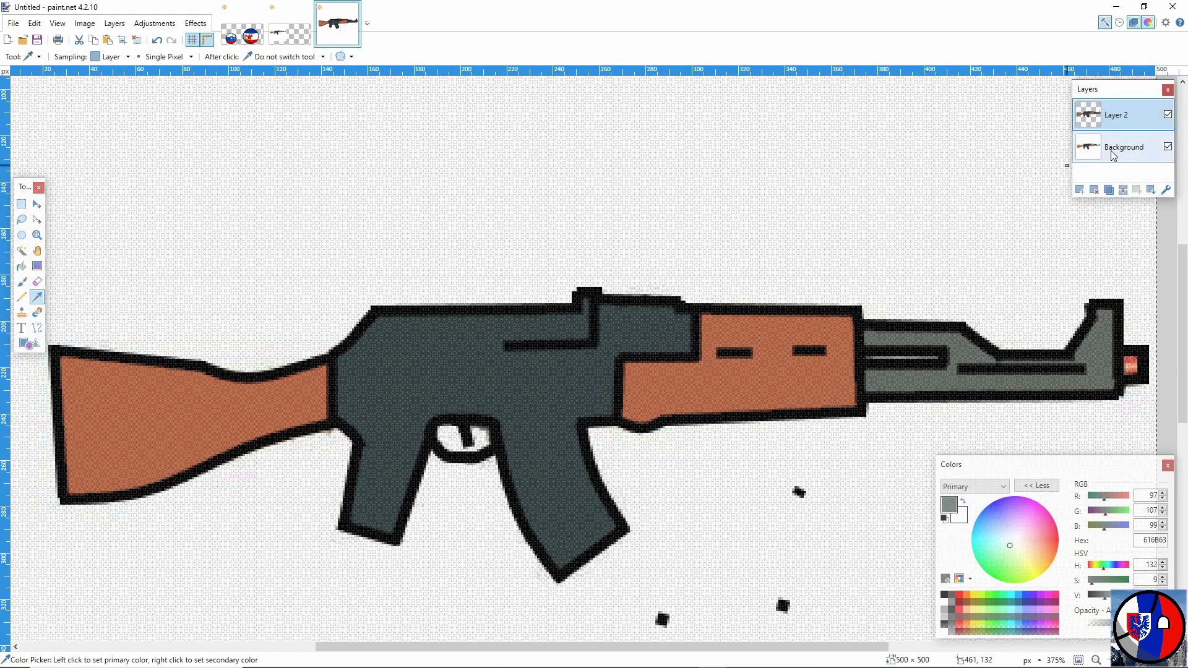
{"action": "left_click", "coordinate": [1114, 151]}
{"action": "left_click", "coordinate": [1131, 366]}
{"action": "left_click", "coordinate": [21, 266]}
{"action": "left_click", "coordinate": [1114, 114]}
{"action": "key", "text": "ctrl+b"}
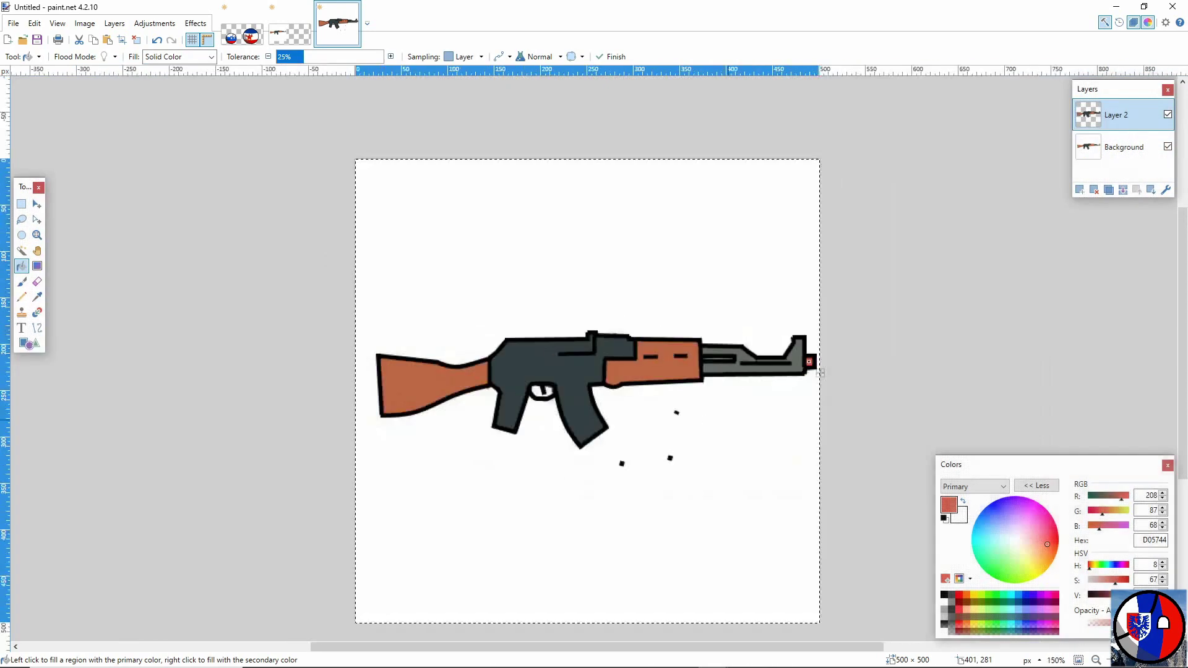